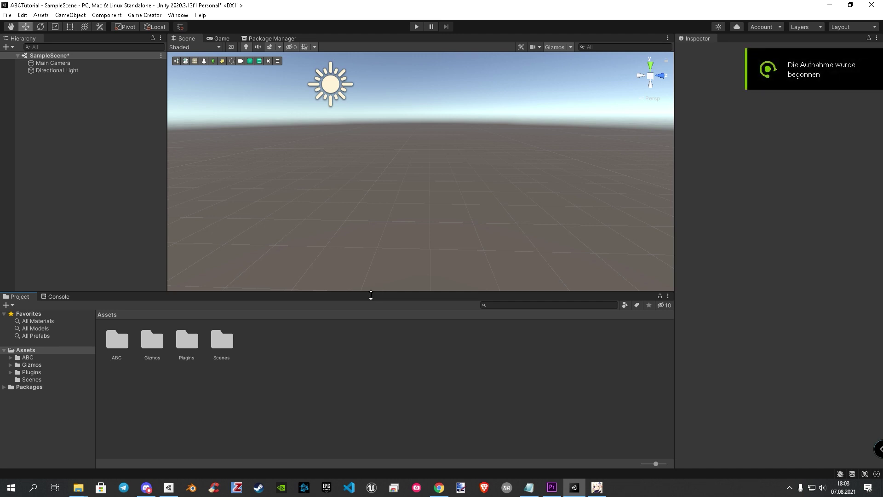
Step: Add a Game Creator player character to the scene and reset its transform
left_click(215, 62)
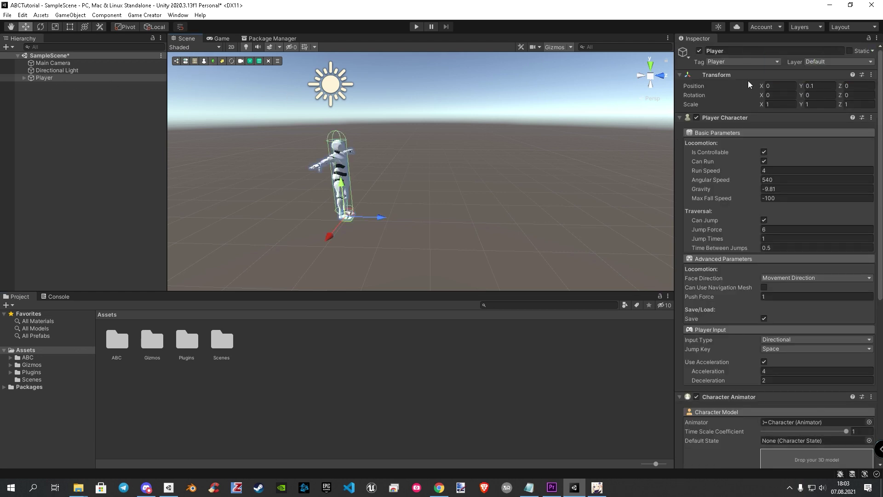
right_click(780, 75)
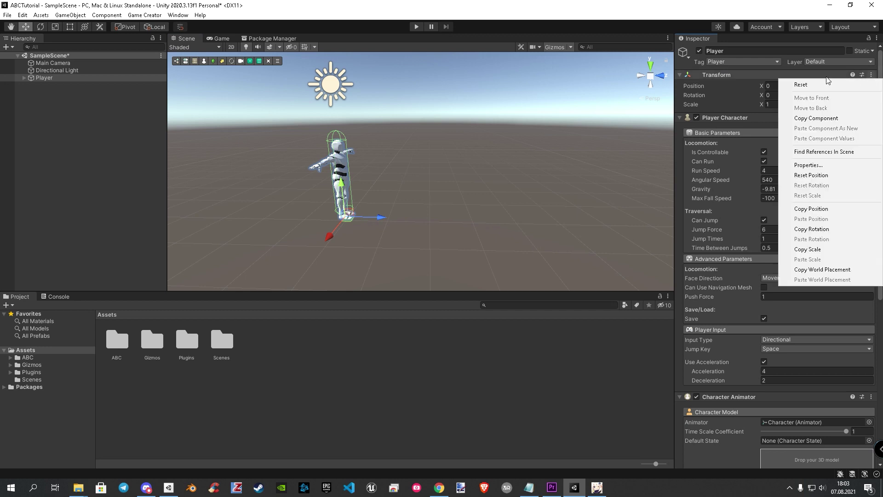
left_click(802, 84)
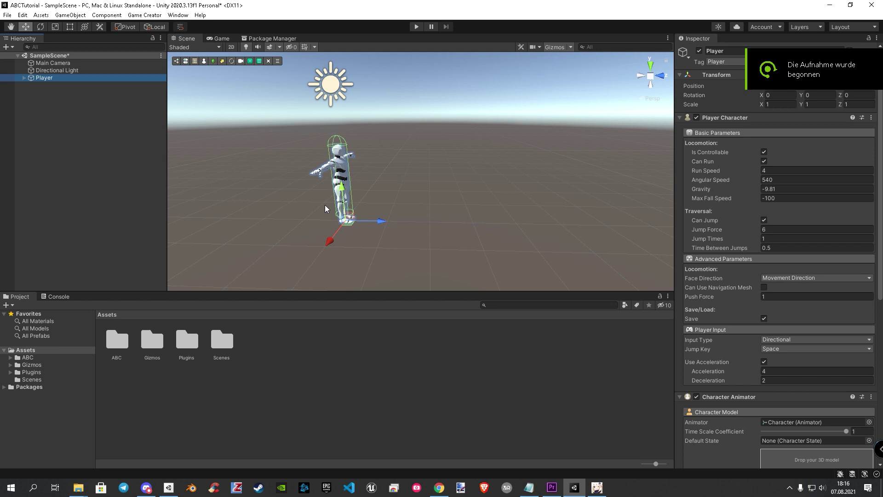
Step: Add a Game Creator Camera Motor to the scene
left_click(84, 121)
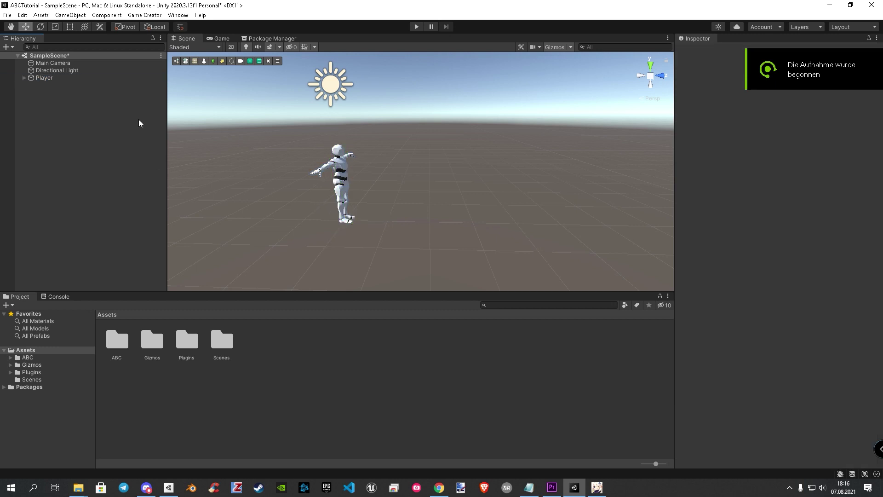
left_click(244, 61)
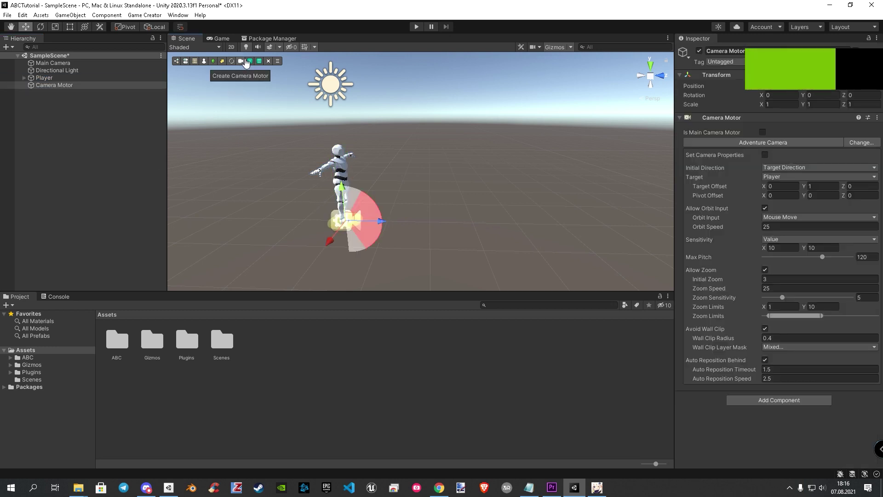
left_click(125, 148)
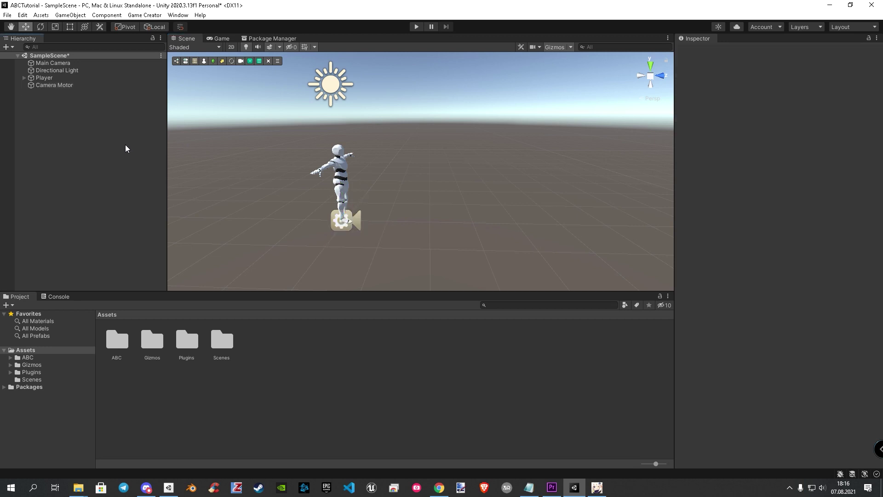
Step: Add a 3D Plane to the scene as ground and reset its transform
right_click(72, 124)
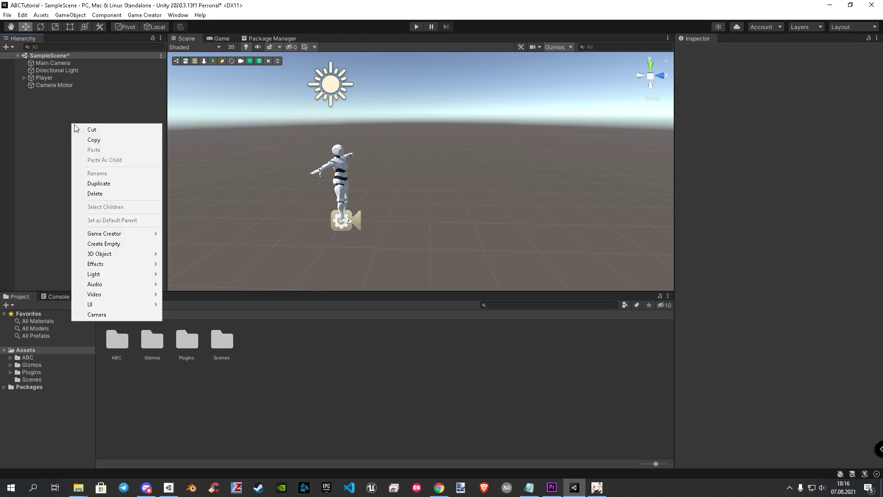
mouse_move(135, 254)
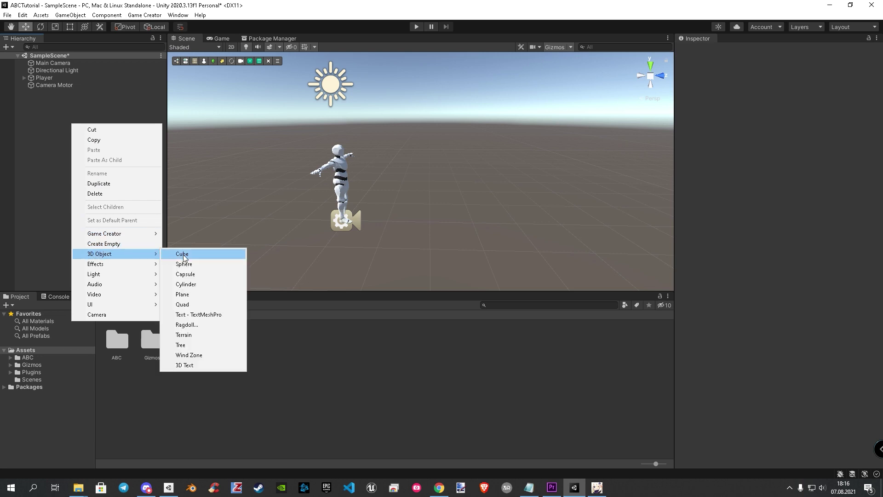
left_click(182, 294)
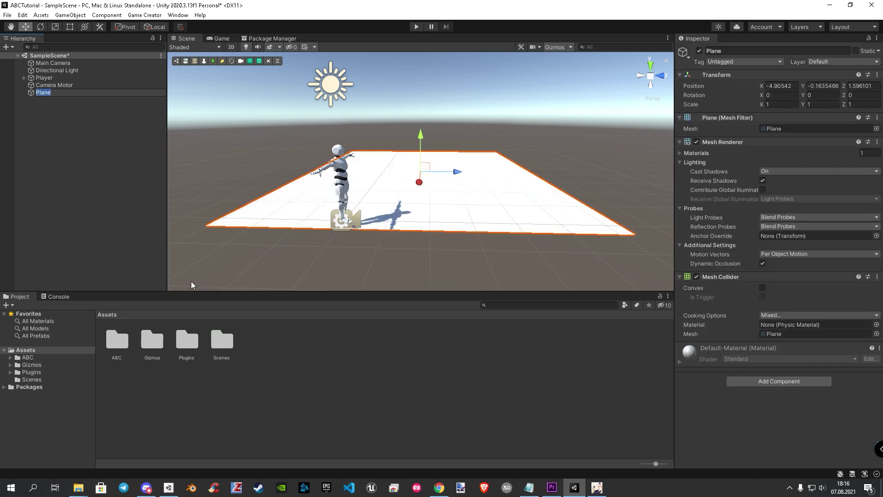
left_click(878, 75)
left_click(799, 82)
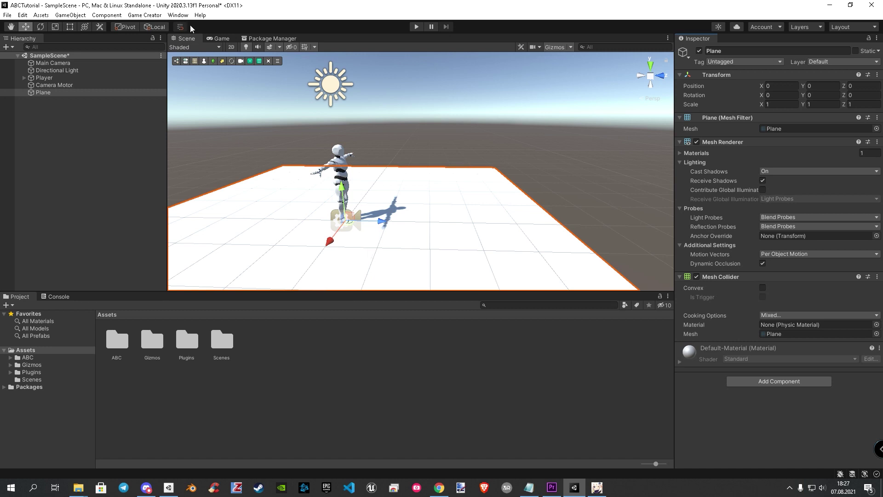
Step: Open the ABC Global Portal, assign the Player object as its character, and move the window clear of the model
left_click(182, 17)
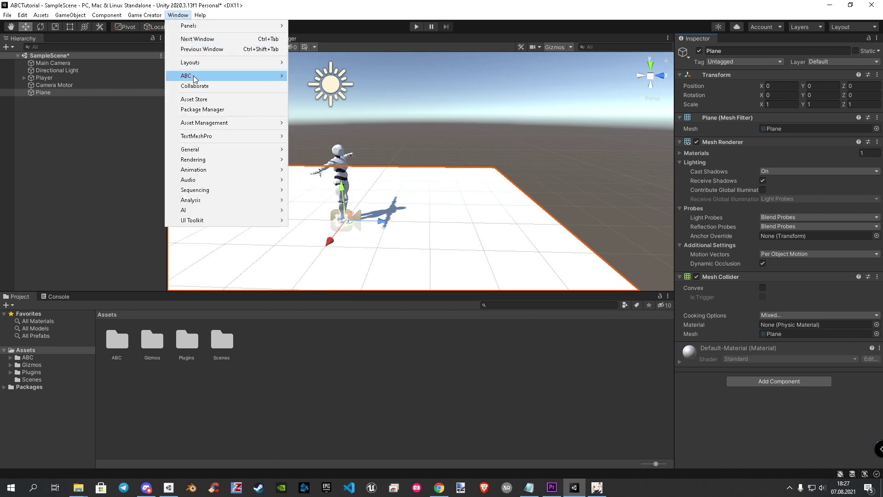
mouse_move(260, 81)
left_click(312, 76)
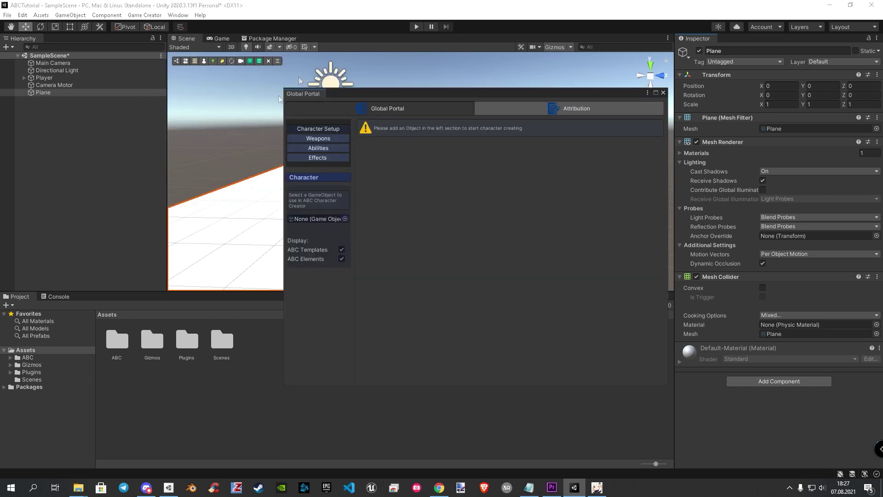
left_click(45, 120)
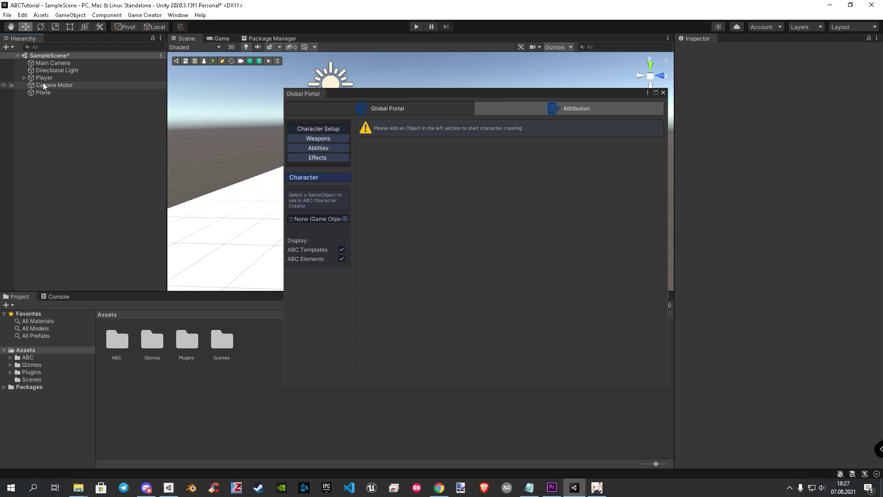
left_click_drag(43, 77, 322, 220)
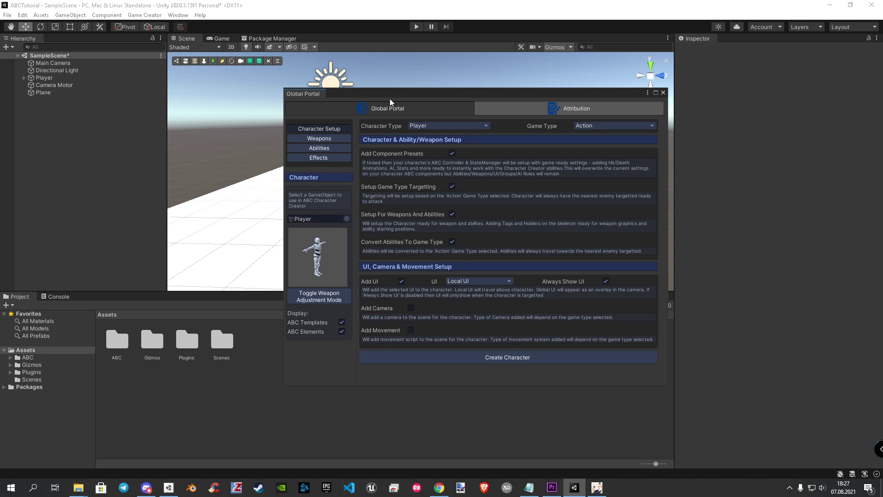
left_click_drag(390, 97, 557, 49)
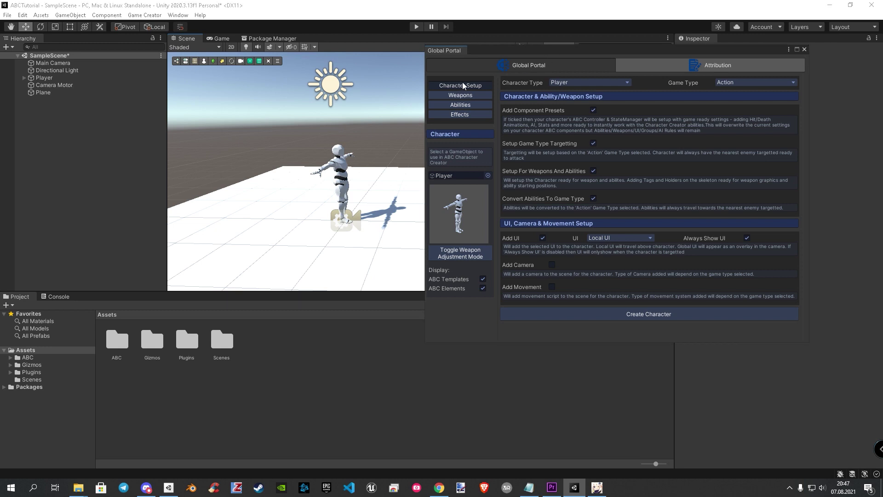
Step: Review the available character types, game types and UI styles in the character setup
left_click(583, 83)
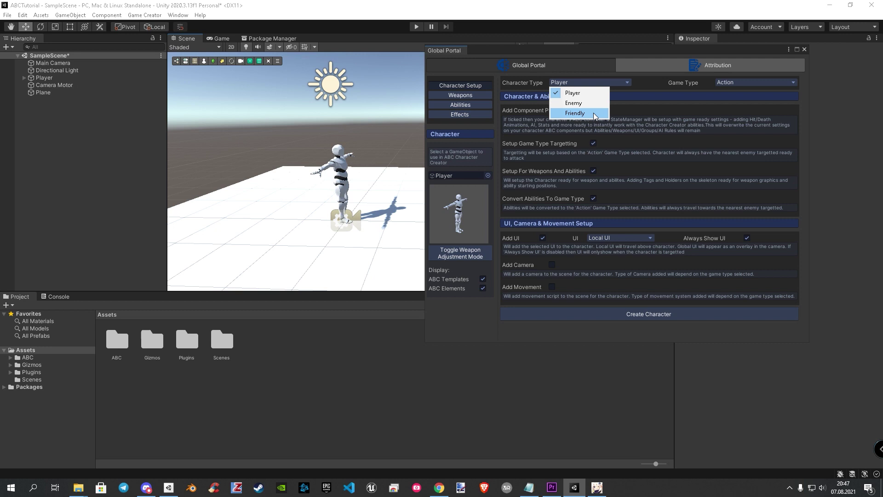
left_click(645, 76)
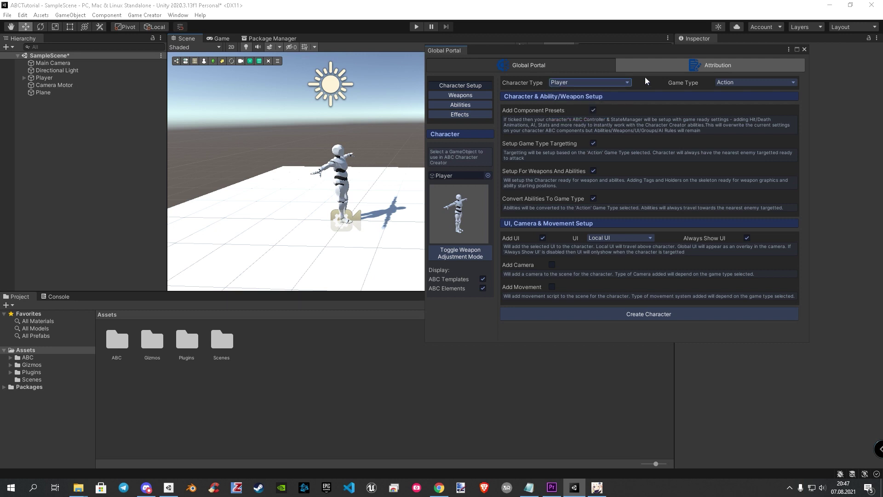
left_click(741, 83)
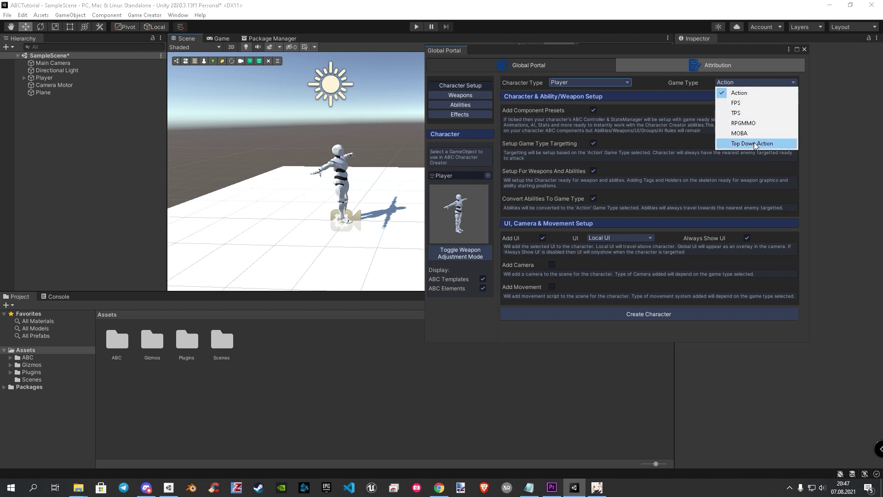
left_click(684, 82)
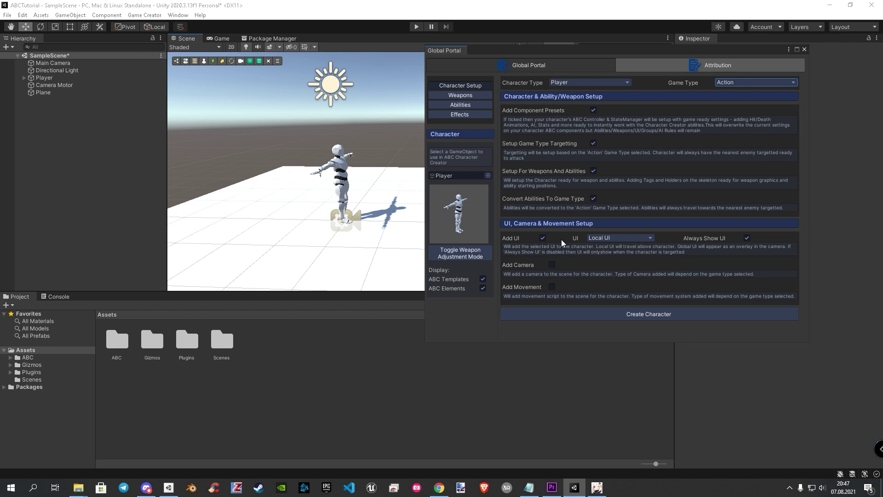
left_click(620, 238)
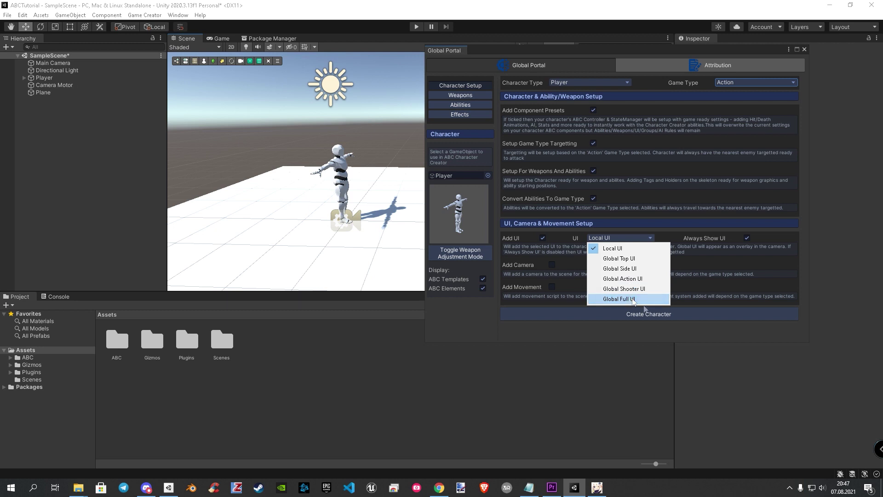
left_click(667, 238)
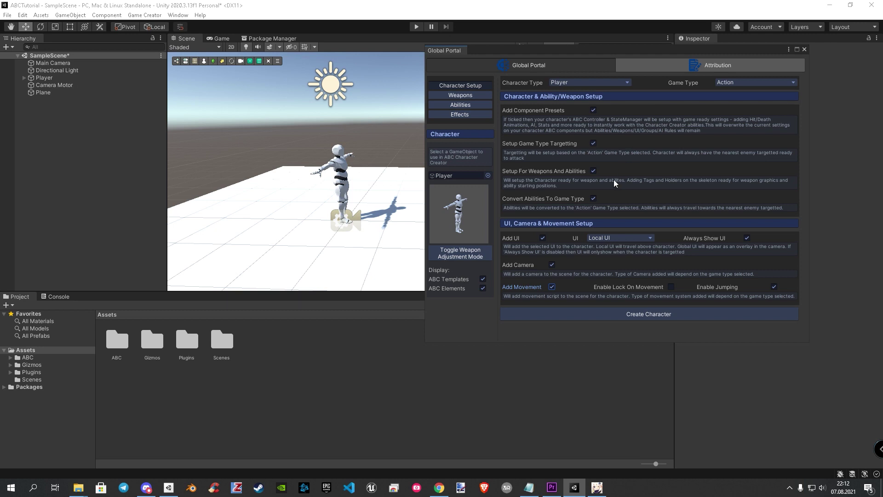
Step: Leave adding a camera and movement off, choose Local UI, and create the ABC character
left_click(552, 287)
left_click(606, 239)
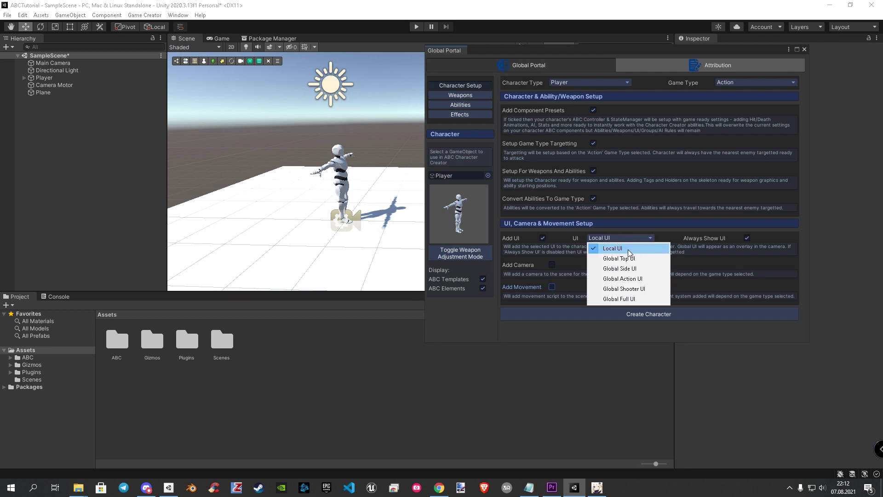
left_click(625, 249)
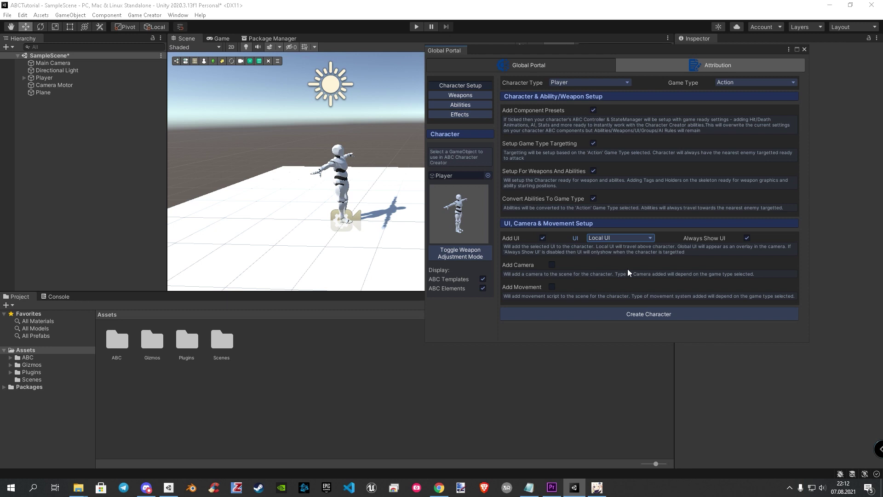
left_click(635, 316)
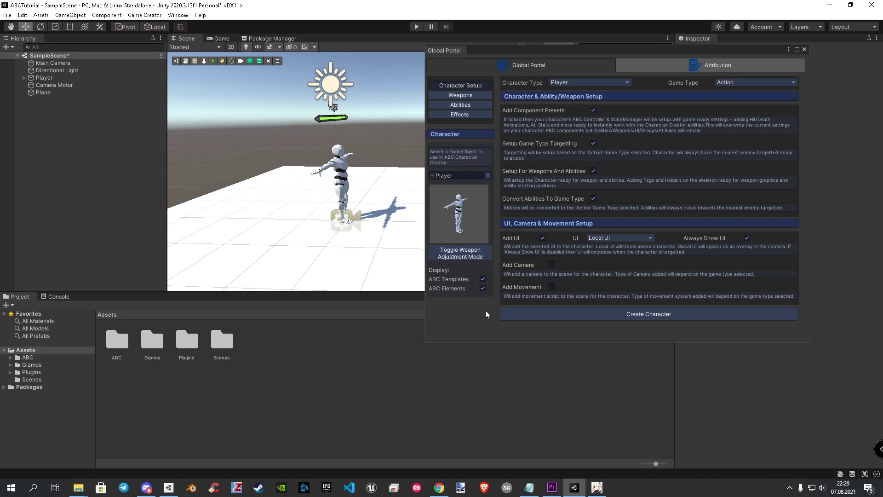
Step: Turn on weapon adjustment mode for the Player and inspect the weapons attached to its body from behind
left_click(460, 253)
left_click_drag(529, 52, 603, 46)
scroll(310, 219, "up", 4)
middle_click_drag(321, 222, 361, 223)
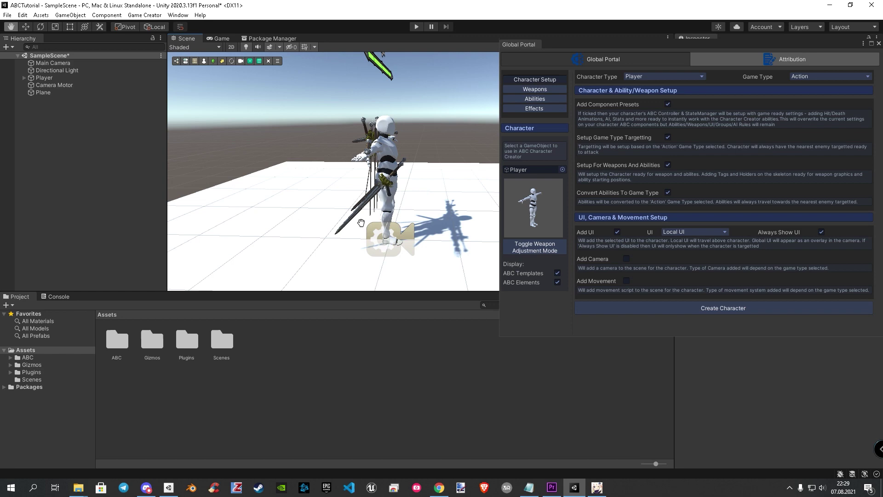
right_click_drag(276, 218, 342, 225)
middle_click_drag(271, 207, 322, 221)
left_click_drag(321, 222, 379, 192, "alt")
left_click_drag(395, 156, 399, 165, "alt")
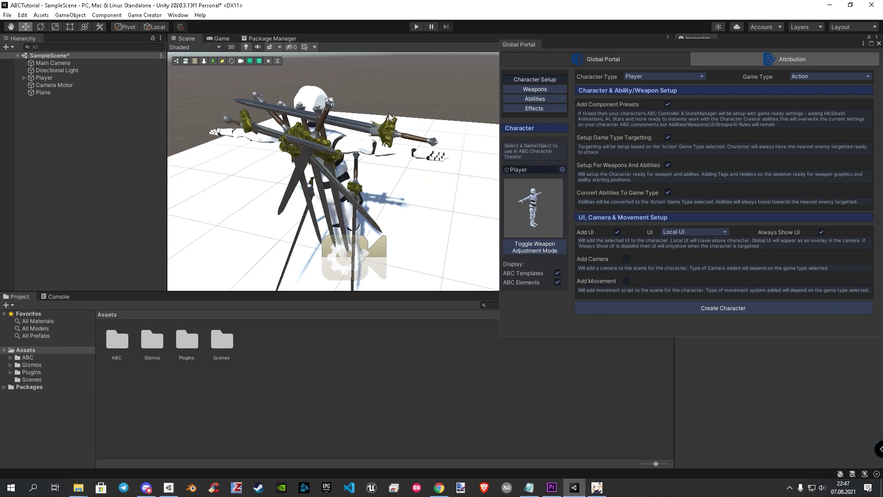
Step: Rotate ABC_RightWeaponHolder so its sword points upward from the right hand, and lower the holder slightly
left_click(417, 140)
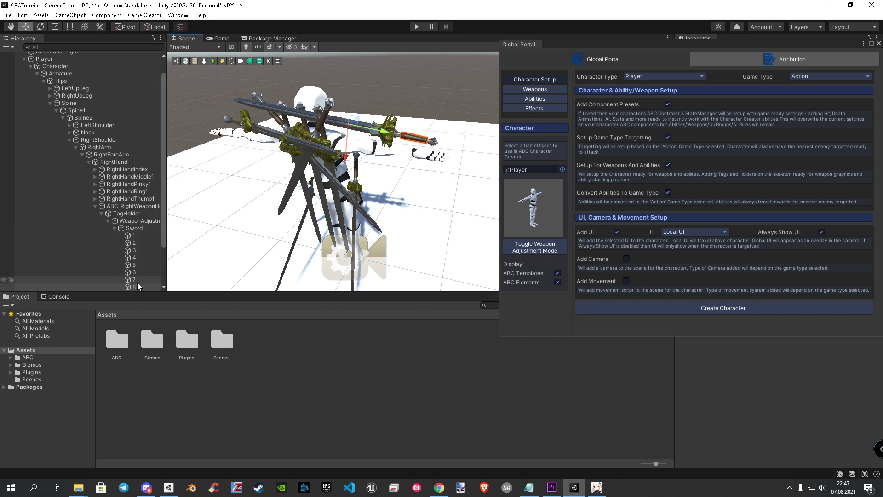
left_click(117, 207)
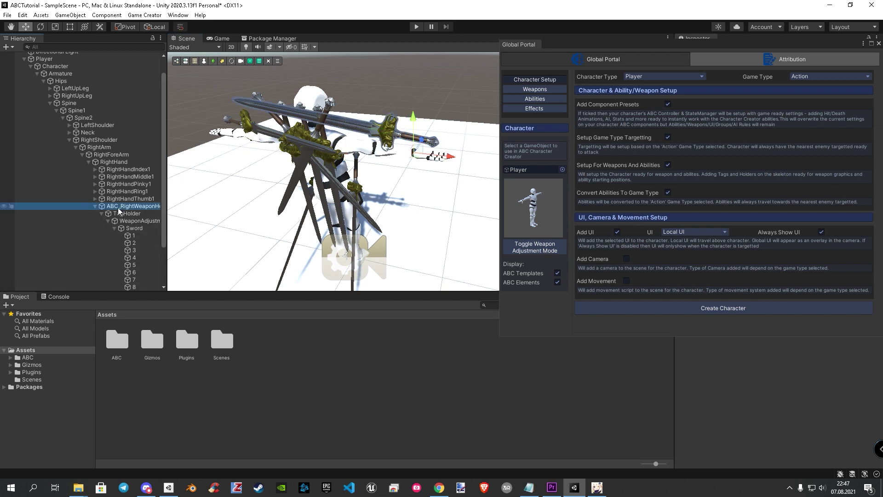
left_click_drag(168, 203, 189, 202)
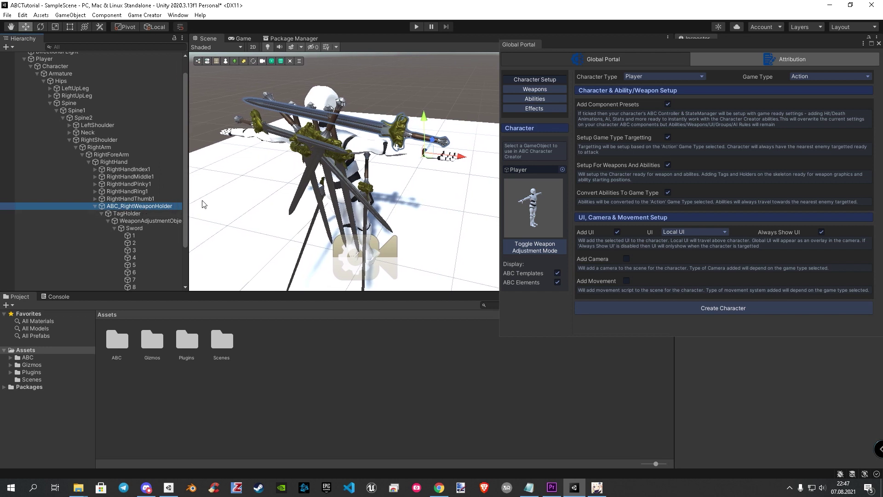
left_click(43, 29)
left_click_drag(435, 171, 313, 170)
left_click(26, 27)
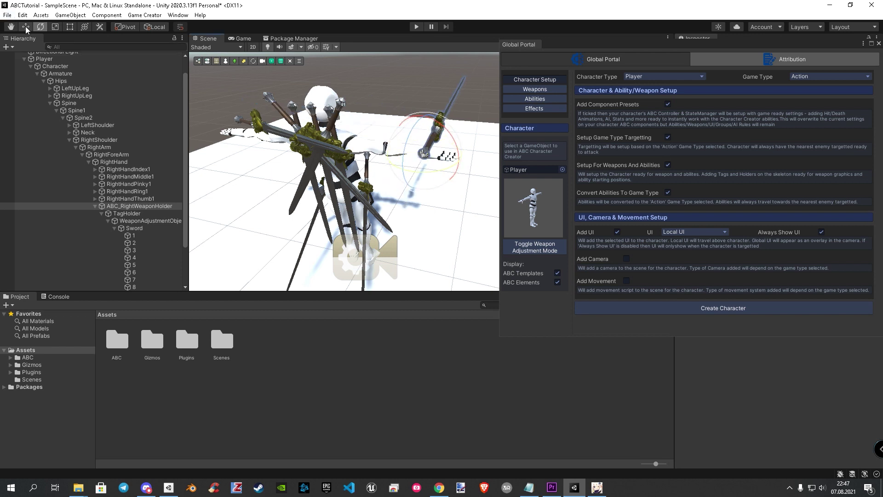
left_click_drag(424, 118, 423, 128)
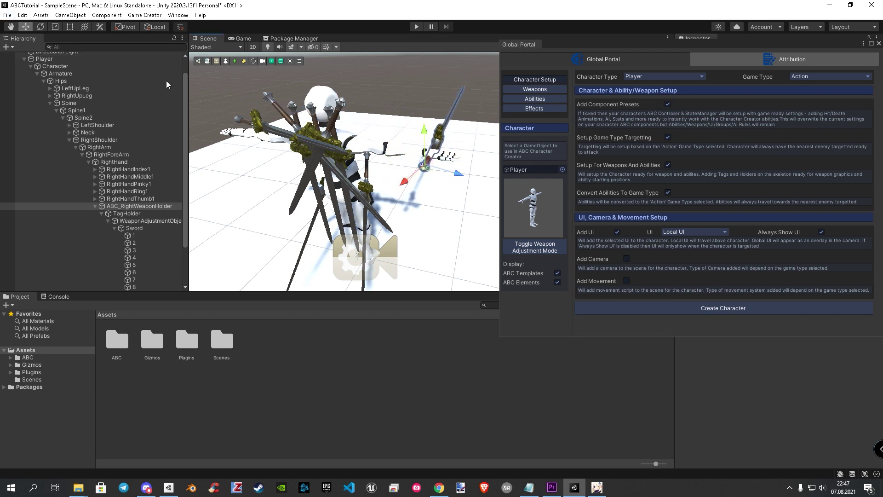
Step: Rotate the right weapon holder further so the sword points horizontally forward from the character's hand
left_click(43, 28)
middle_click_drag(448, 207, 402, 200)
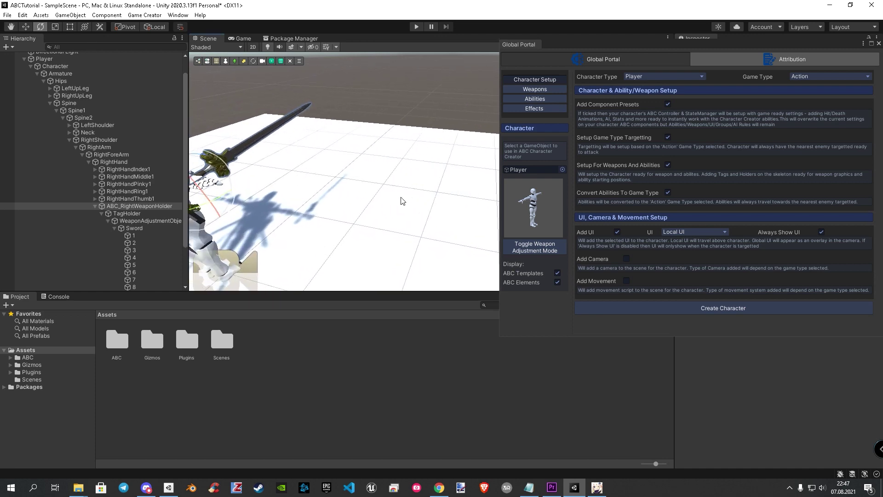
right_click_drag(402, 199, 361, 159)
left_click_drag(363, 152, 374, 154)
scroll(390, 208, "up", 5)
left_click_drag(390, 208, 311, 184, "alt")
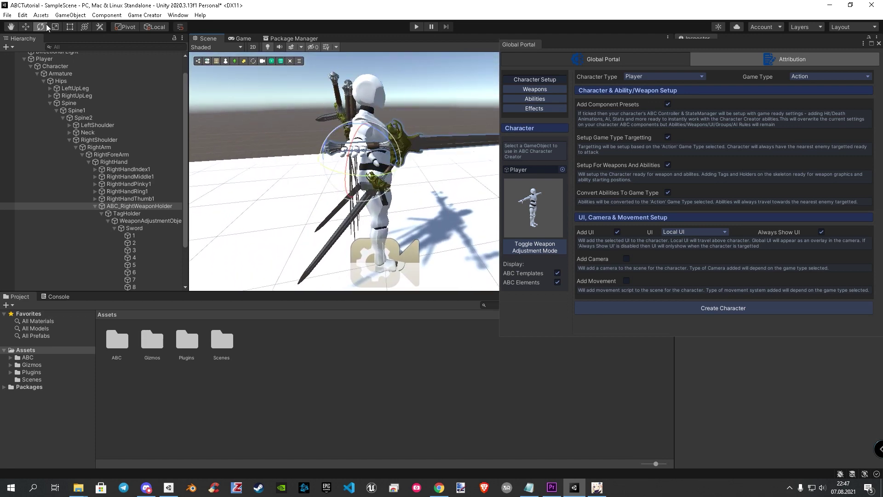
Step: Move ABC_RightWeaponHolder in small amounts so the sword's grip sits inside the character's right hand
left_click(28, 28)
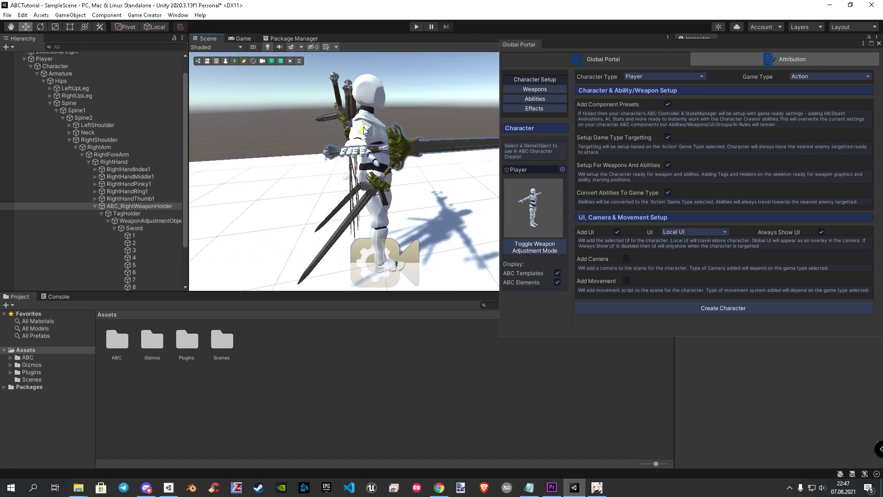
left_click_drag(363, 126, 363, 131)
left_click_drag(391, 186, 297, 204, "alt")
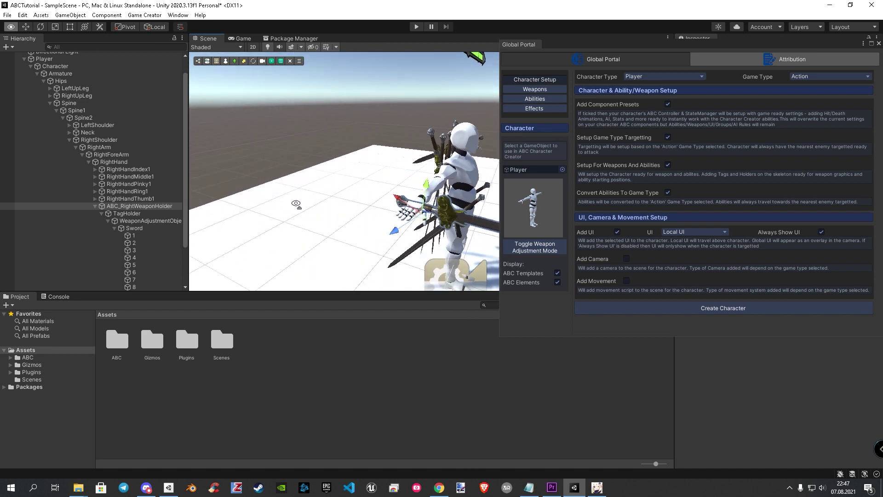
middle_click_drag(297, 204, 378, 225)
mouse_move(378, 224)
left_mouse_down("alt")
mouse_move(433, 186)
mouse_move(377, 213)
left_mouse_up("alt")
scroll(382, 210, "up", 6)
scroll(382, 209, "down", 5)
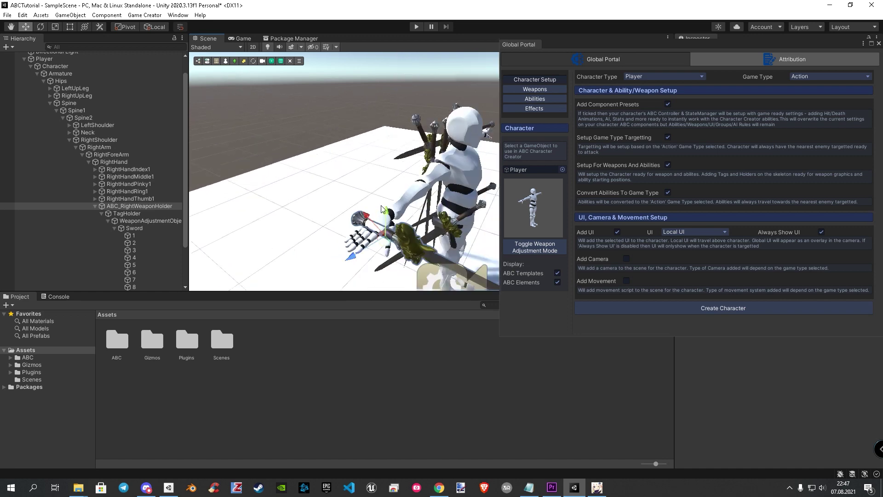
middle_click_drag(383, 210, 390, 211)
left_click_drag(390, 210, 348, 224, "alt")
Step: Rotate ABC_LeftWeaponHolder so its sword points horizontally forward from the character's left hand
left_click(316, 229)
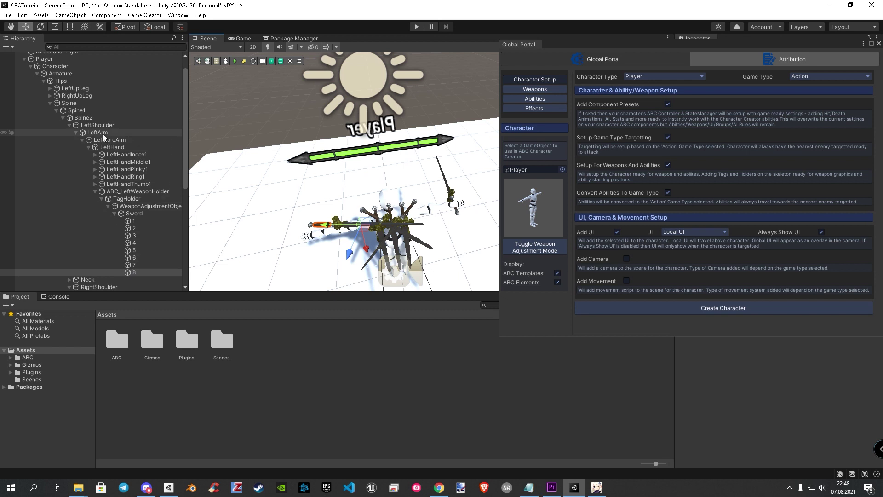
left_click(123, 190)
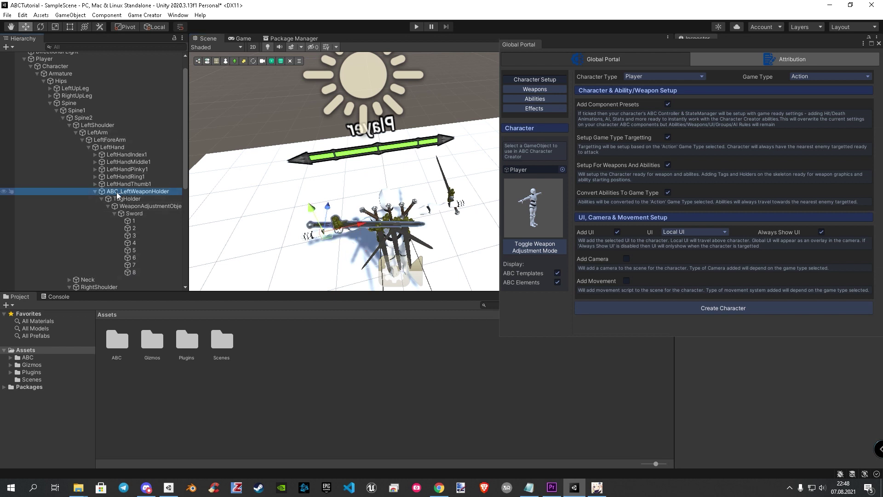
left_click(41, 27)
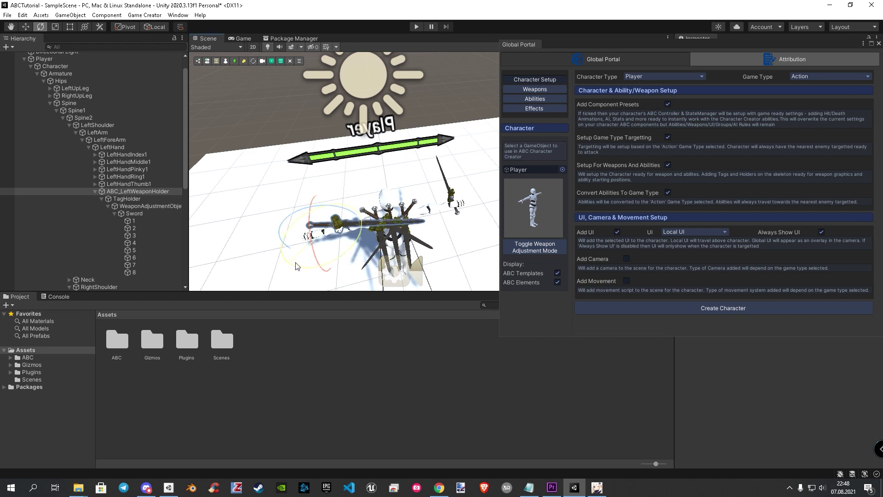
left_click_drag(300, 262, 428, 246)
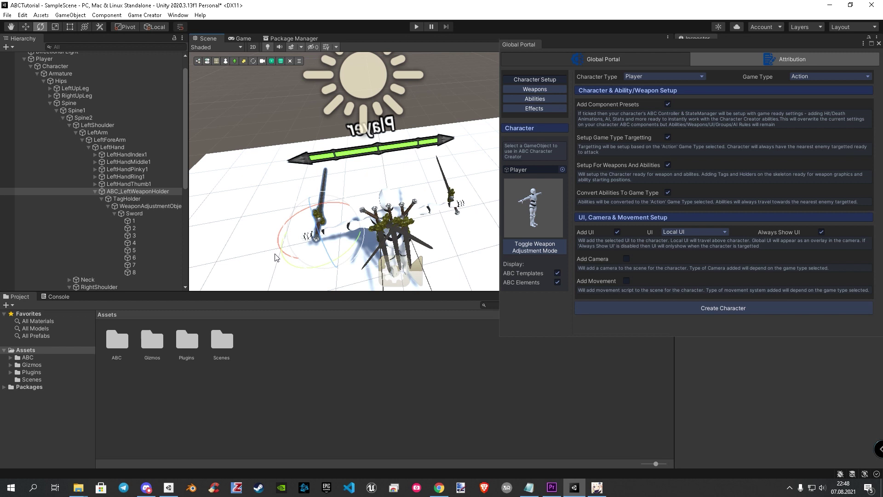
left_click_drag(314, 226, 317, 226)
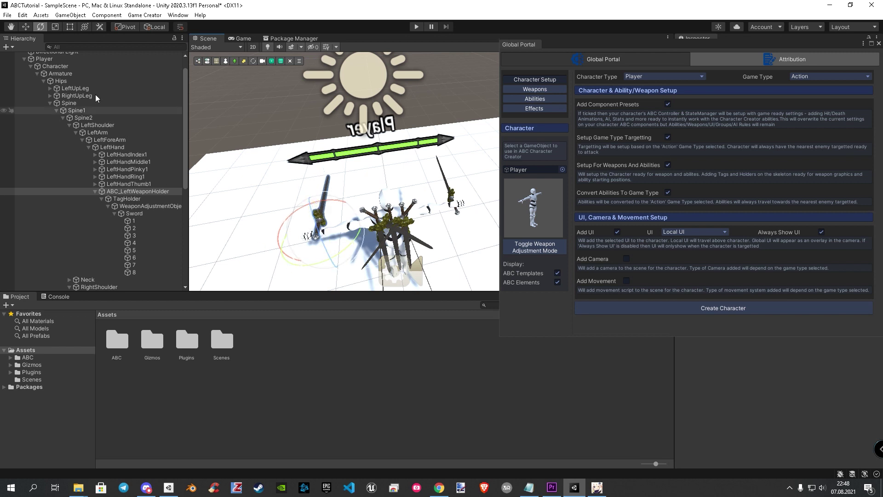
Step: Move the left weapon holder down and outward so the sword's grip fits into the left hand
left_click(26, 27)
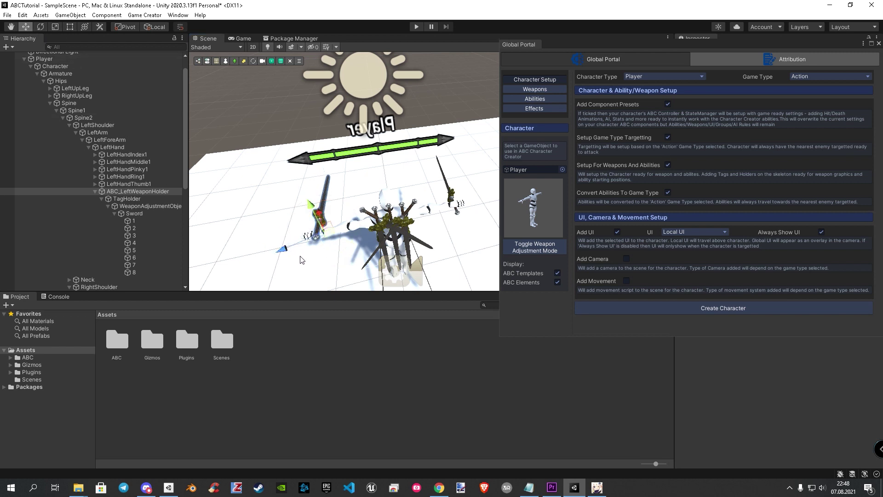
middle_click_drag(300, 257, 341, 195)
scroll(337, 217, "up", 4)
scroll(338, 189, "down", 2)
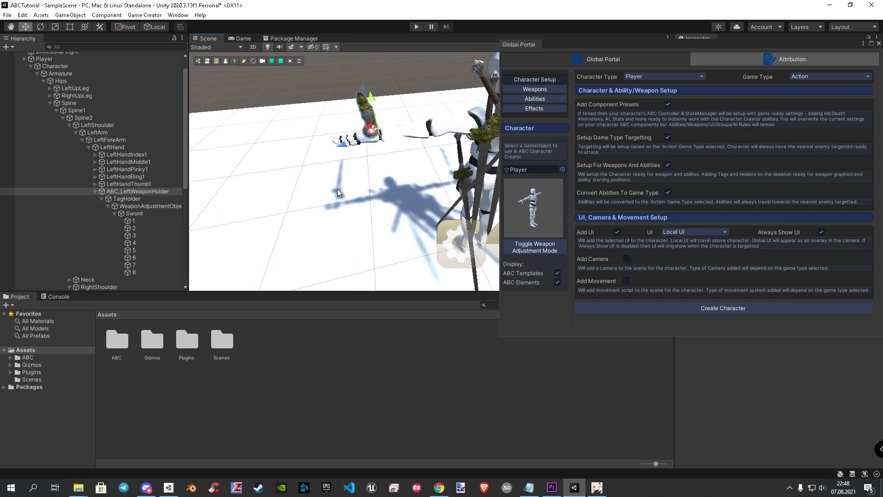
left_click_drag(372, 97, 375, 113)
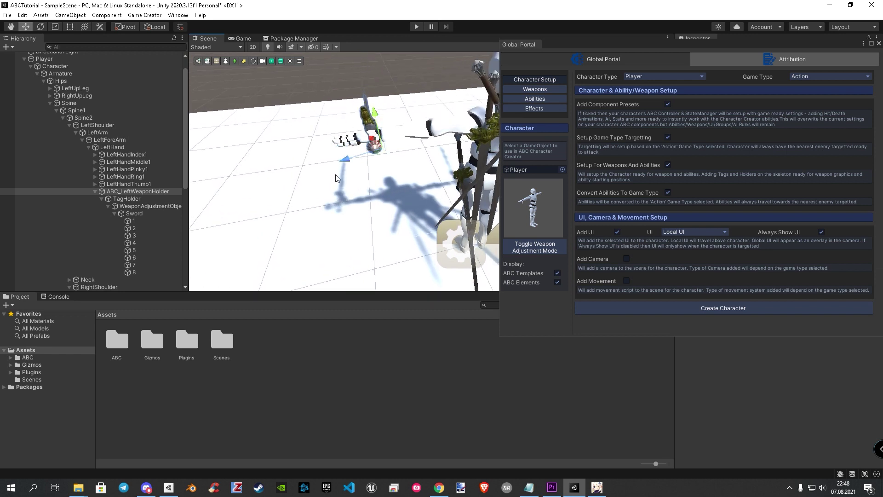
left_click_drag(346, 158, 340, 161)
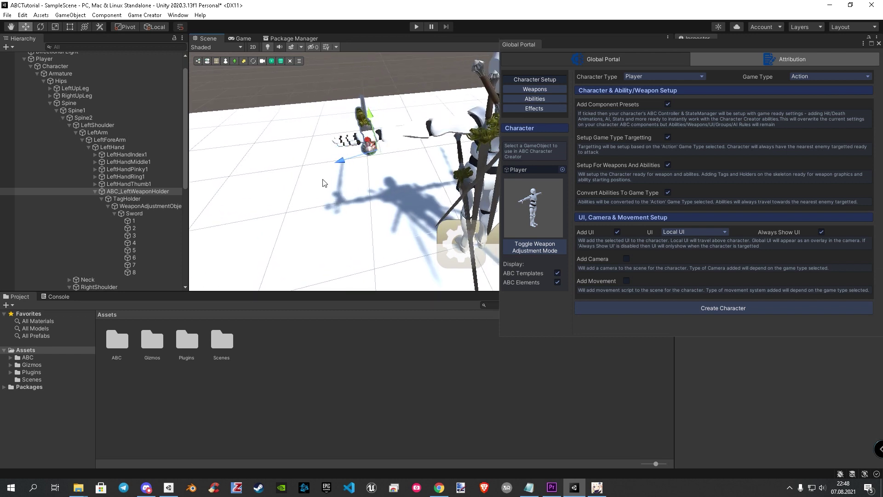
right_click_drag(324, 183, 356, 207)
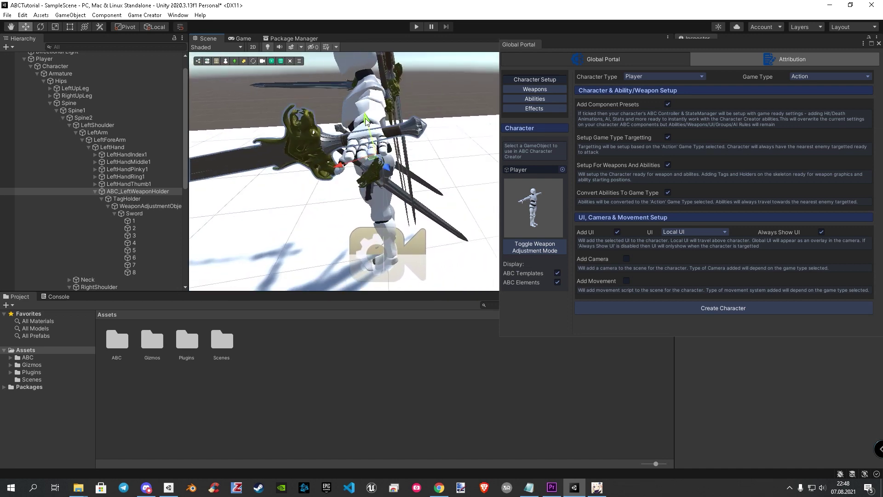
left_click_drag(365, 118, 363, 125)
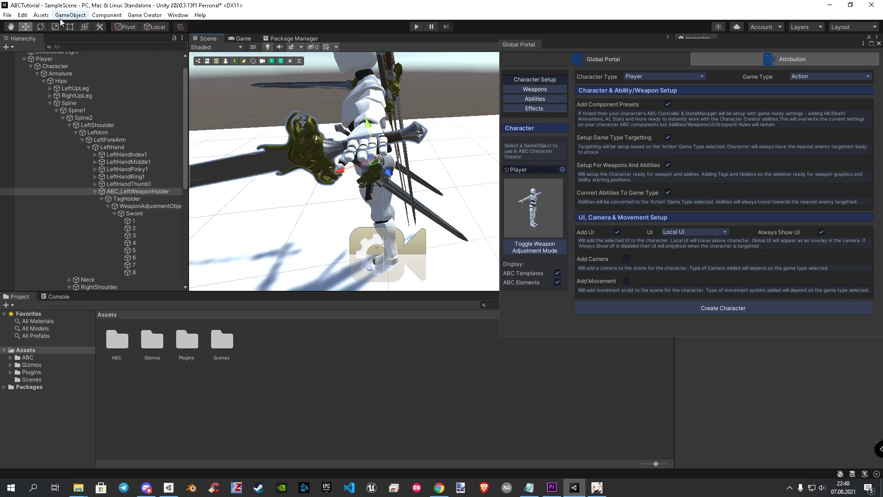
Step: Rotate the left weapon holder slightly to level its sword, and nudge it outward along the left hand
left_click(41, 26)
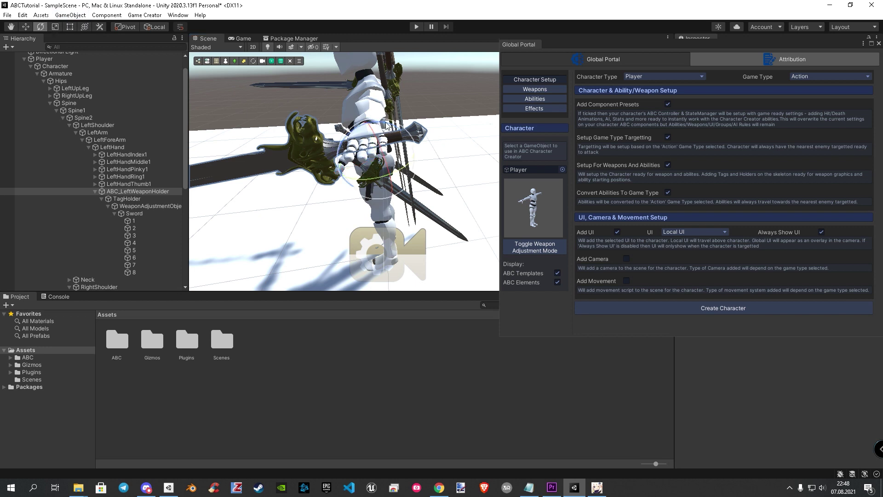
mouse_move(387, 125)
left_mouse_down()
mouse_move(381, 140)
mouse_move(375, 126)
left_mouse_up()
left_click(26, 27)
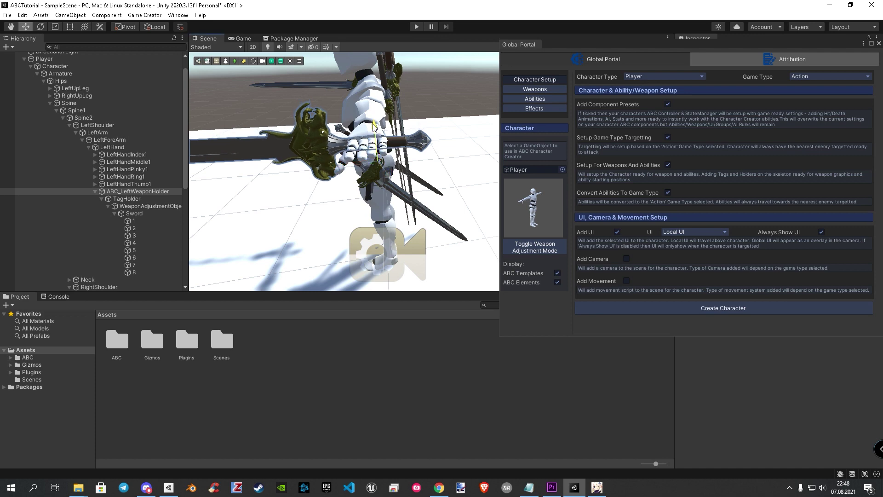
right_click_drag(433, 193, 338, 198)
middle_click_drag(435, 199, 394, 211)
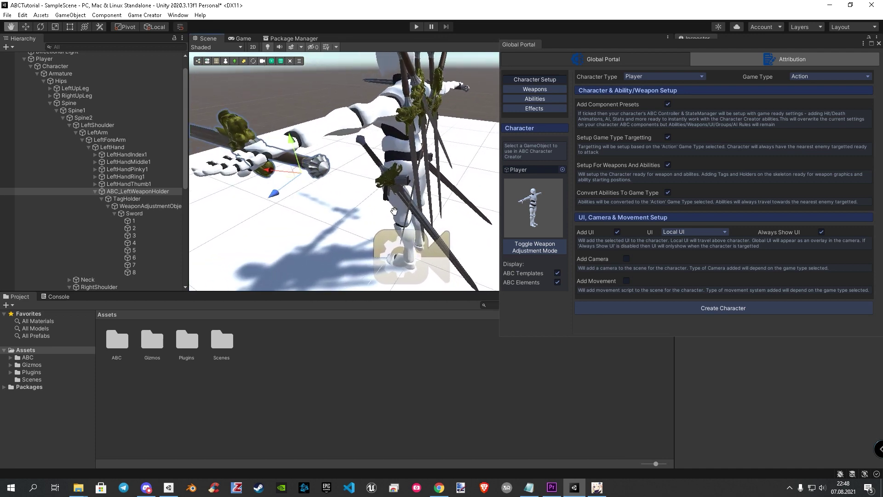
left_click_drag(394, 211, 388, 205, "alt")
left_click_drag(281, 194, 278, 196)
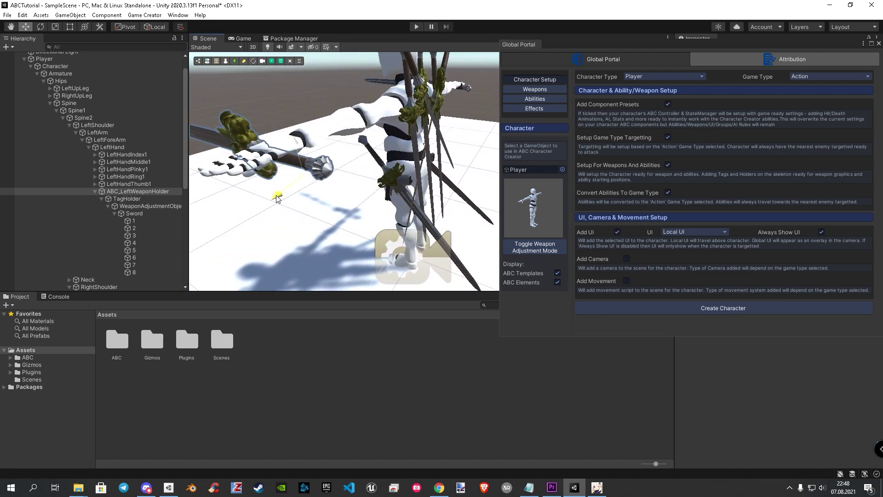
Step: Check both hand-held swords from behind the character and turn off weapon adjustment mode for the Player
right_click_drag(280, 199, 297, 215)
scroll(297, 218, "down", 5)
middle_click_drag(297, 218, 306, 230)
mouse_move(358, 225)
left_mouse_down("alt")
mouse_move(336, 205)
mouse_move(359, 193)
mouse_move(424, 209)
mouse_move(402, 208)
left_mouse_up("alt")
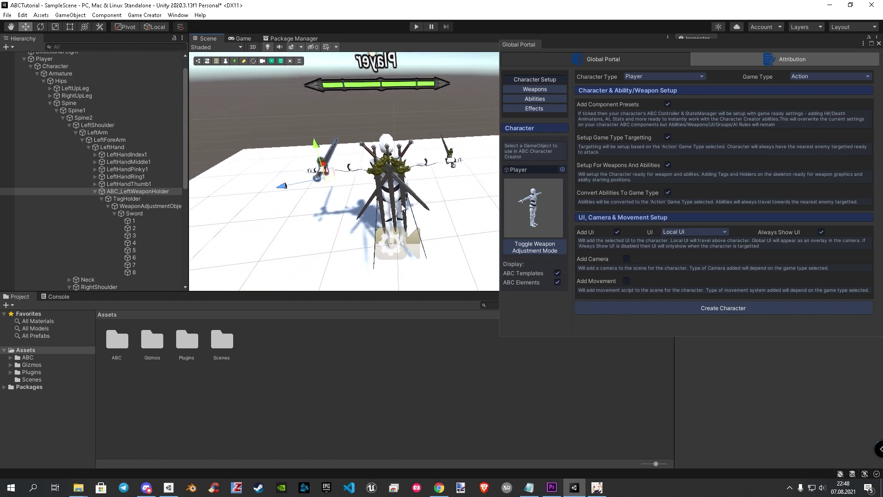
left_click(534, 250)
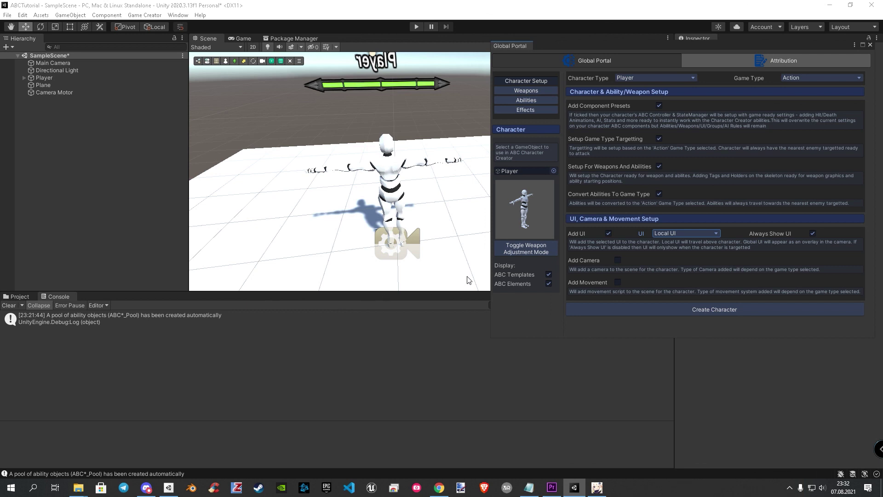
Step: Import the 1H Sword for the Player as a Link with its abilities and game type modification set to Action
left_click(529, 91)
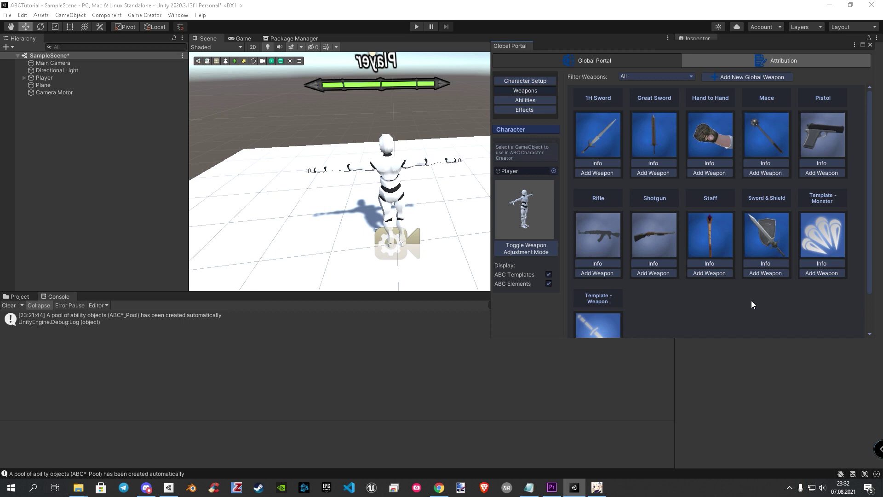
left_click(598, 173)
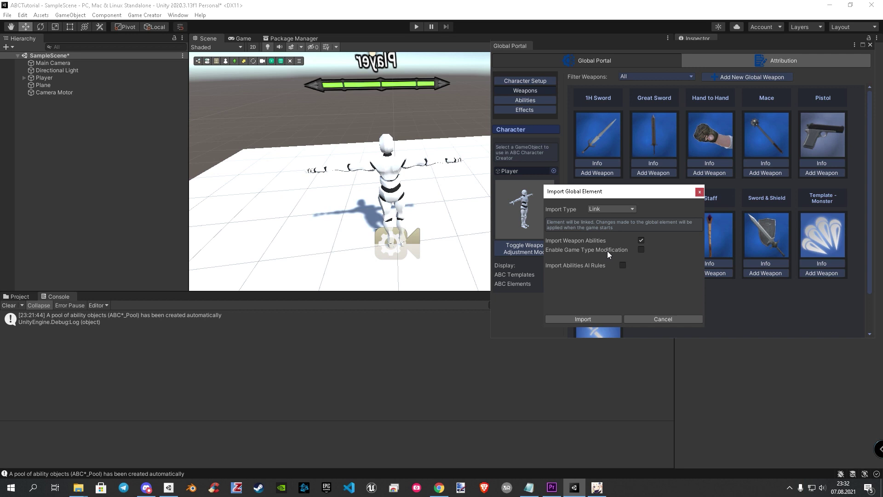
left_click(641, 250)
left_click(636, 262)
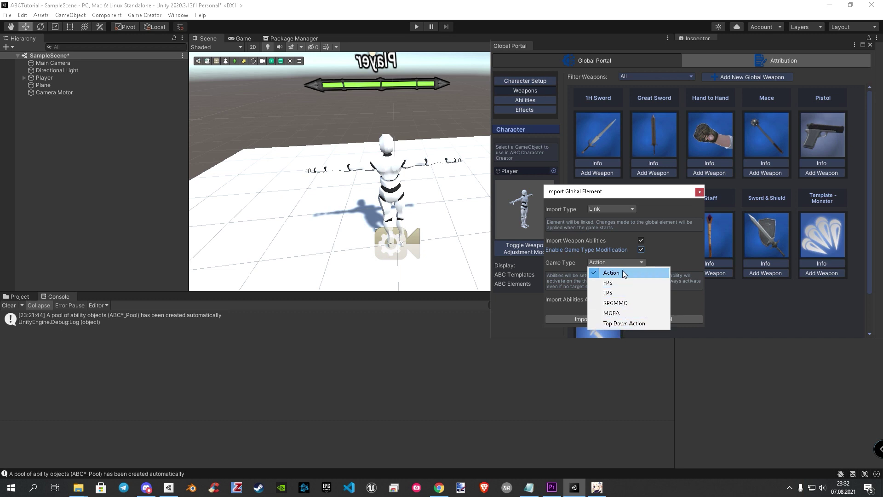
left_click(623, 272)
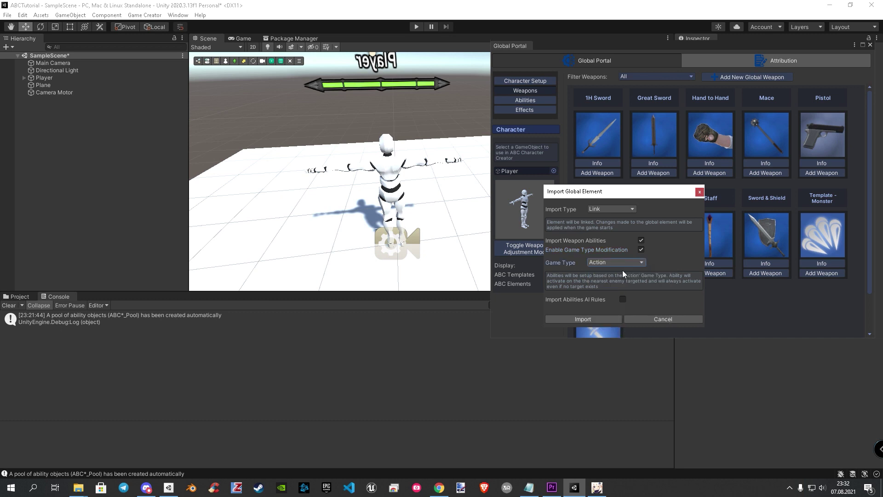
left_click(597, 319)
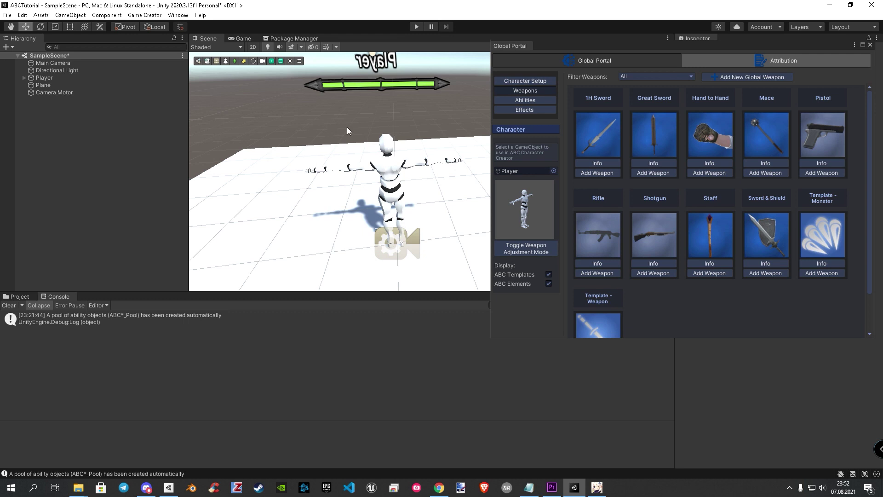
Step: Run the scene in play mode and move the player back and forth to check how the sword is carried
key("ctrl+p")
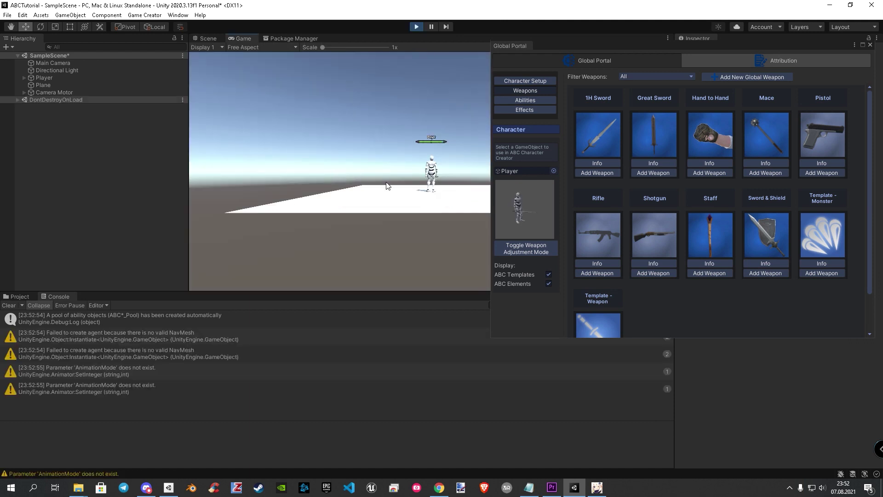
left_click(400, 185)
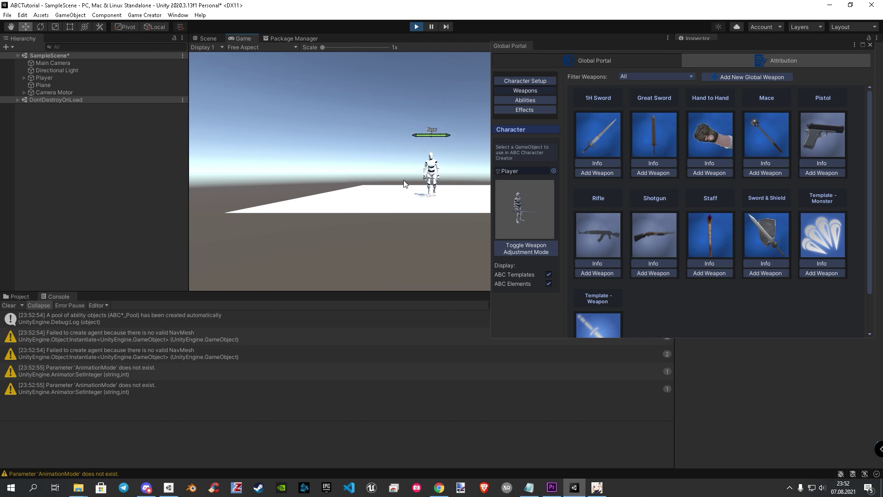
left_click(406, 182)
key("d")
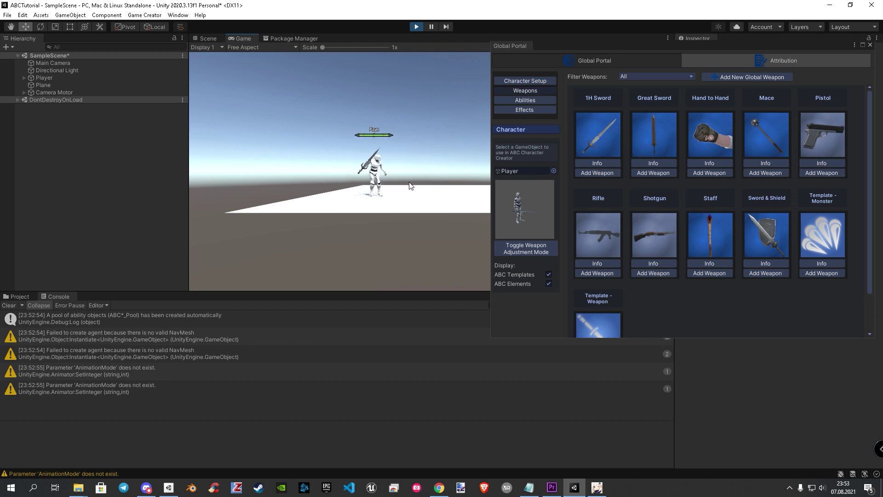
key("a")
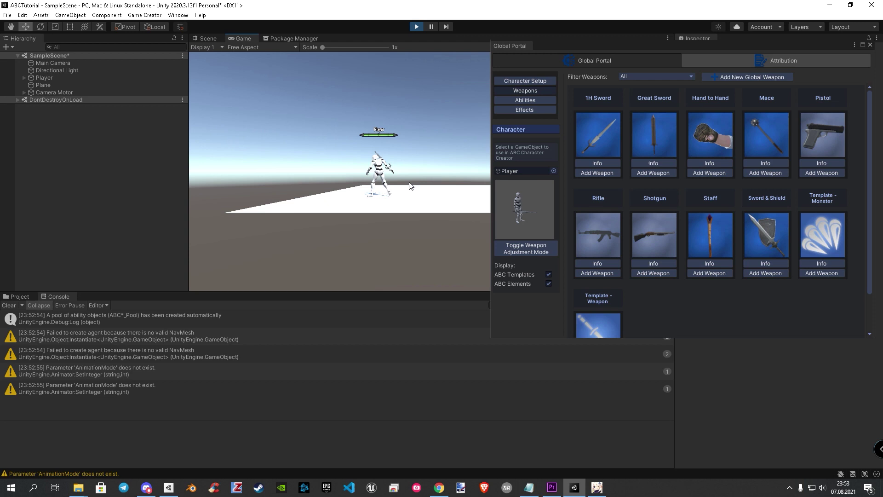
key("d")
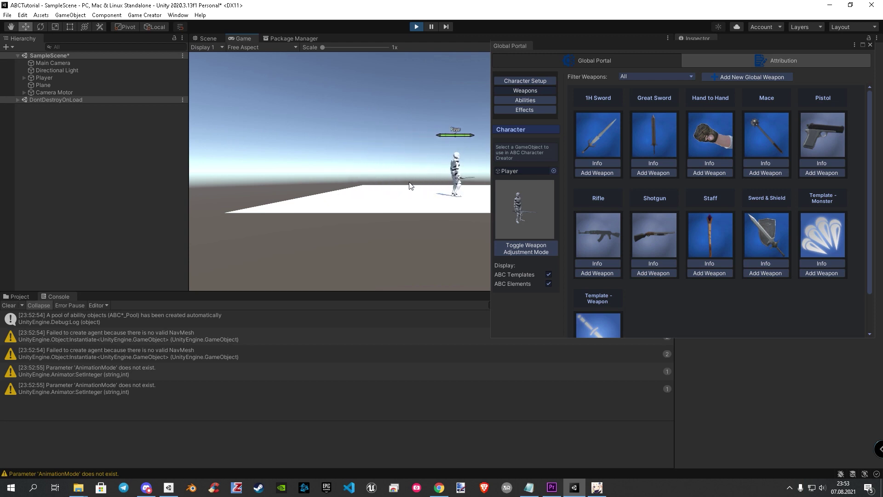
key("a")
key("d")
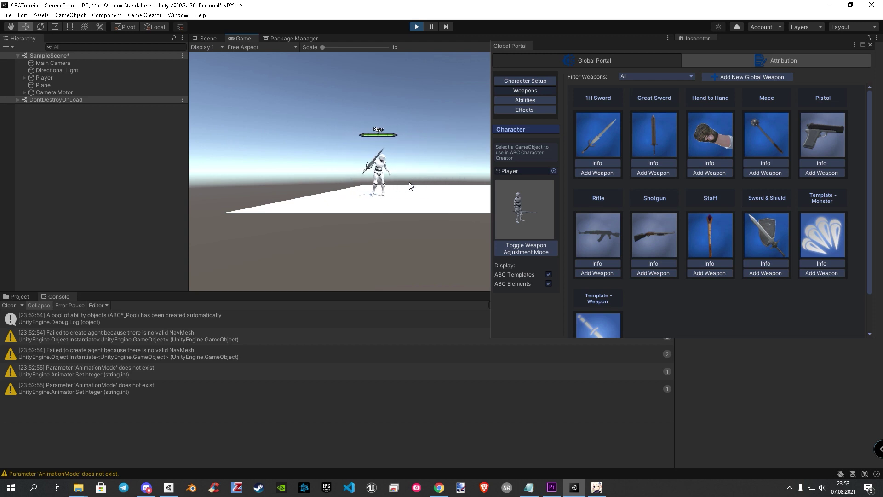
Step: Test the sword's attack combo in the running game, and walk the player back and forth again
left_click(411, 186)
left_click(410, 185)
left_click(411, 185)
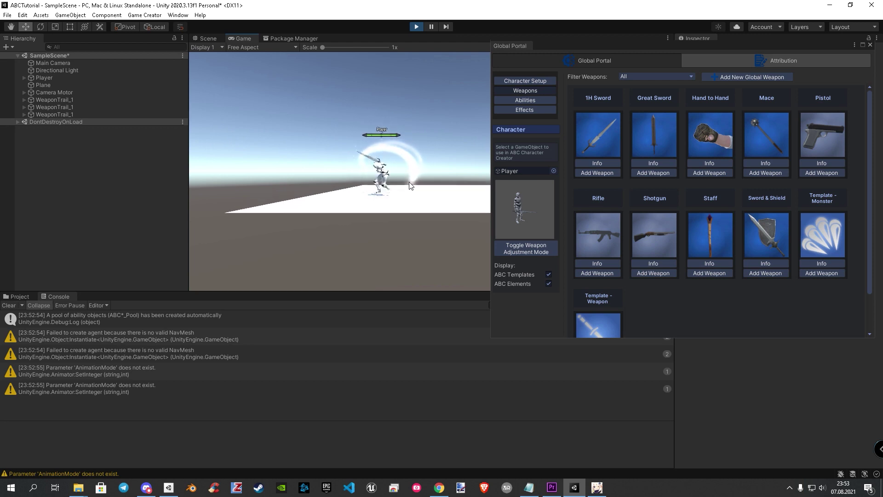
left_click(410, 186)
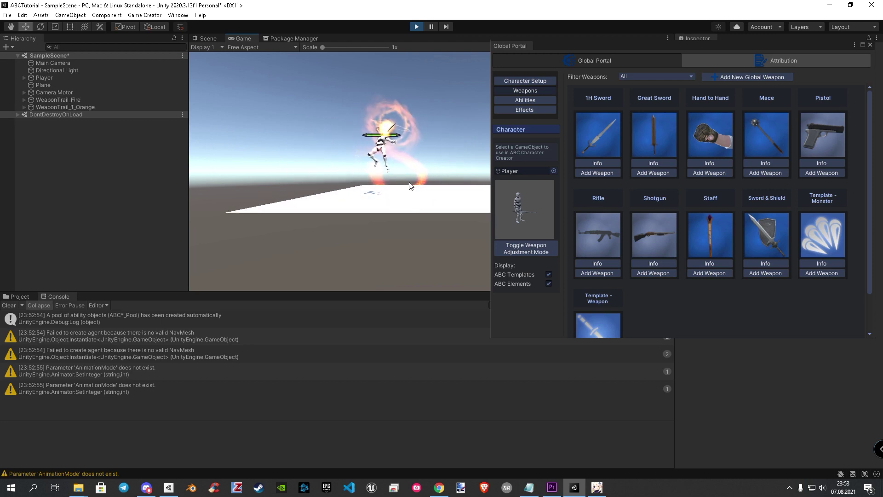
key("d")
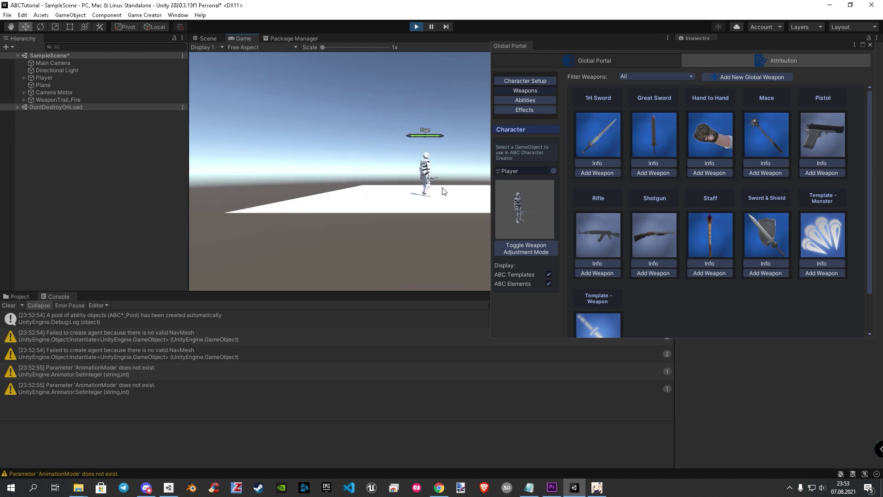
key("a")
key("d")
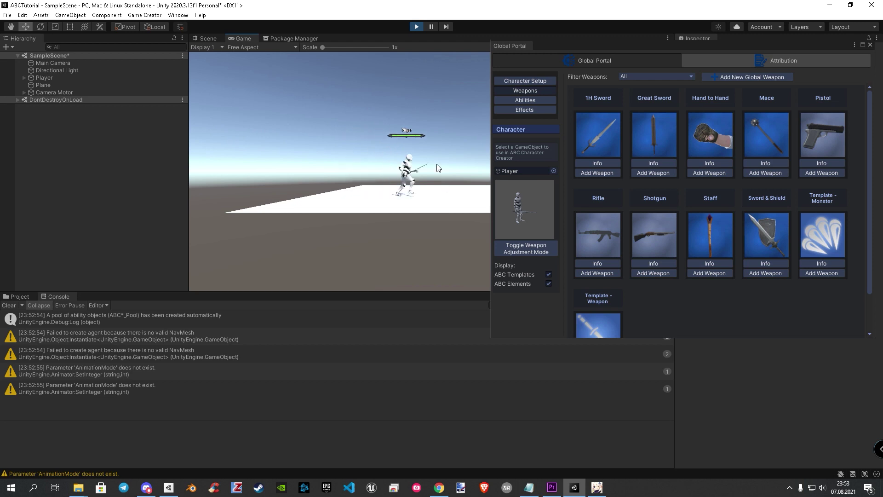
Step: Stop play mode and open the Locomotion animator controller assigned to the Player's Character object
left_click(415, 27)
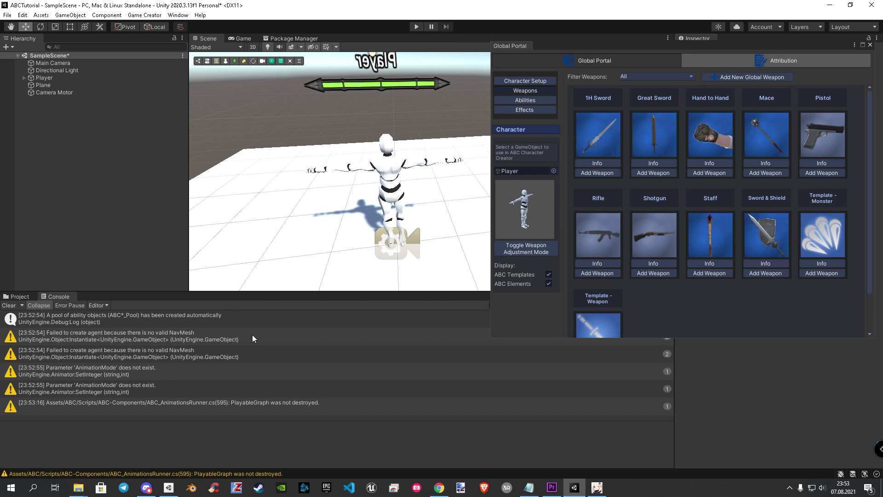
left_click(58, 367)
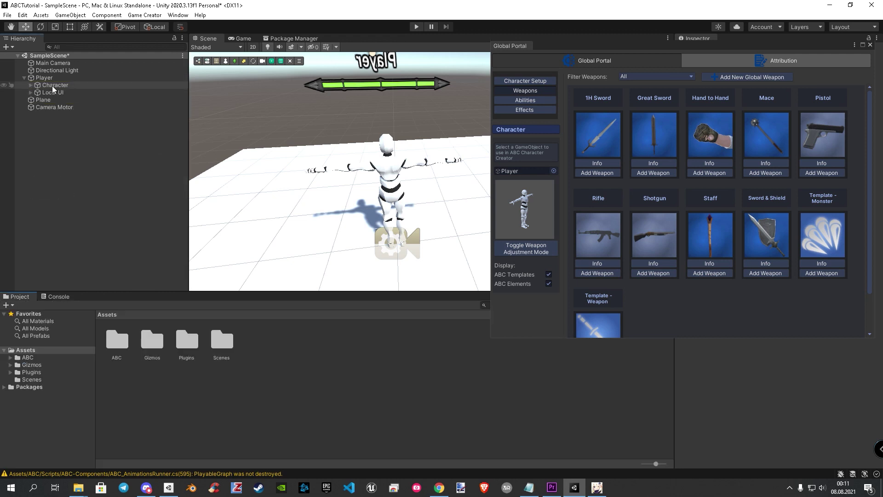
left_click(52, 85)
left_click_drag(600, 49, 383, 139)
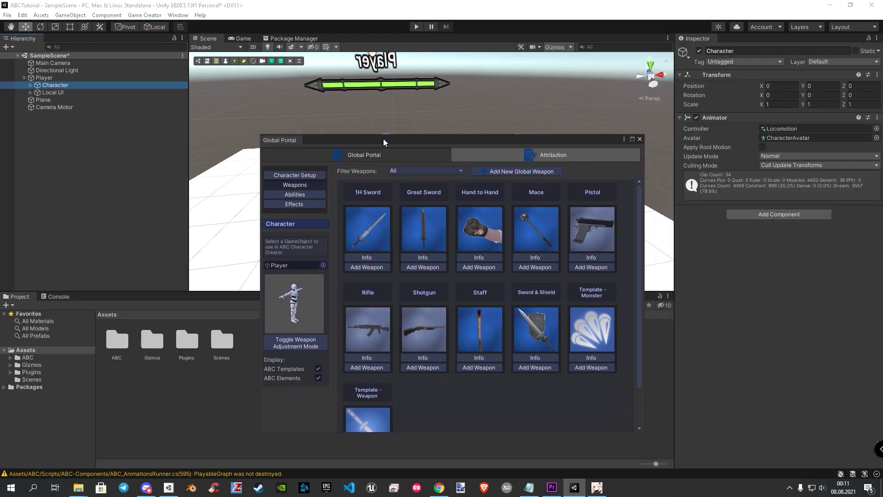
left_click(770, 128)
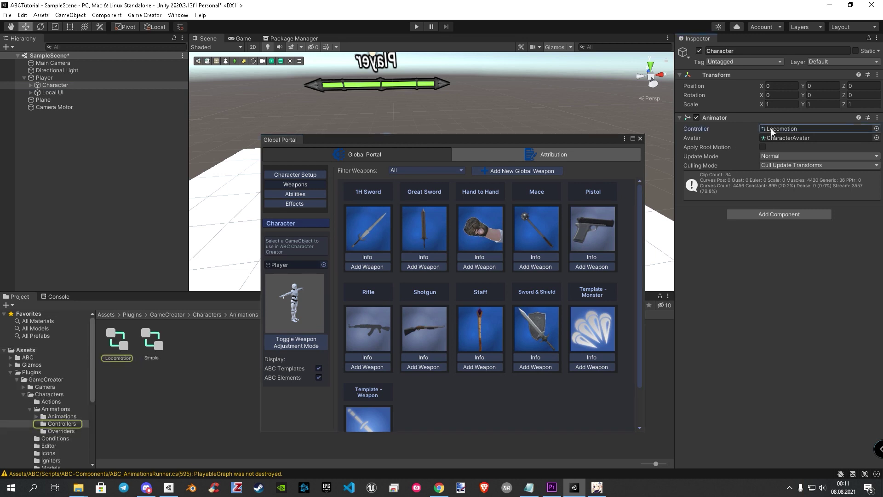
double_click(112, 350)
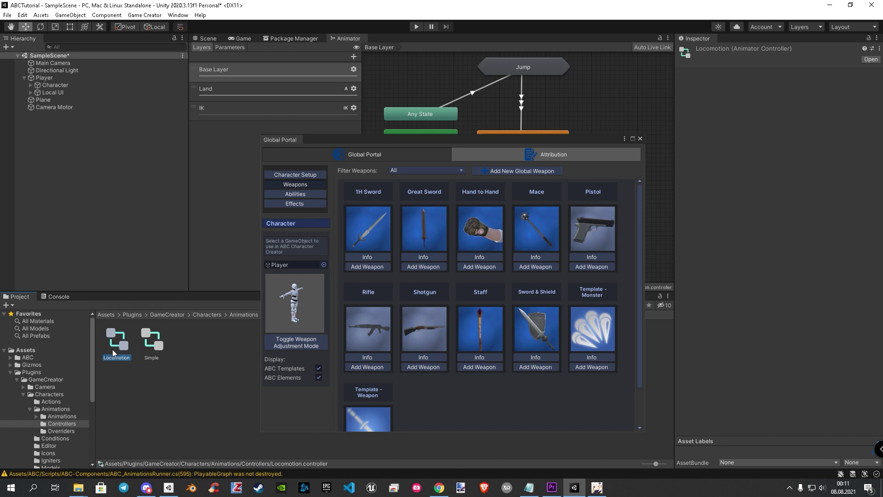
left_click_drag(368, 136, 409, 322)
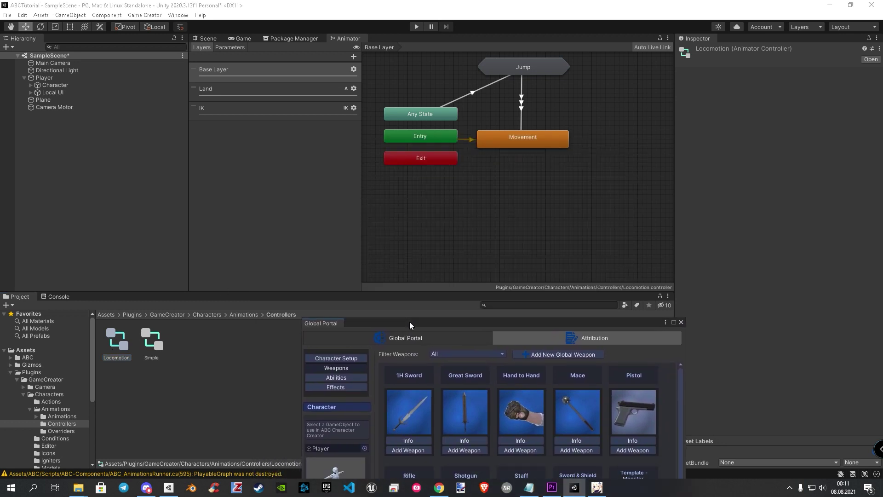
Step: Add an integer parameter named AnimationMode to the Locomotion controller and close the Animator window
left_click(233, 47)
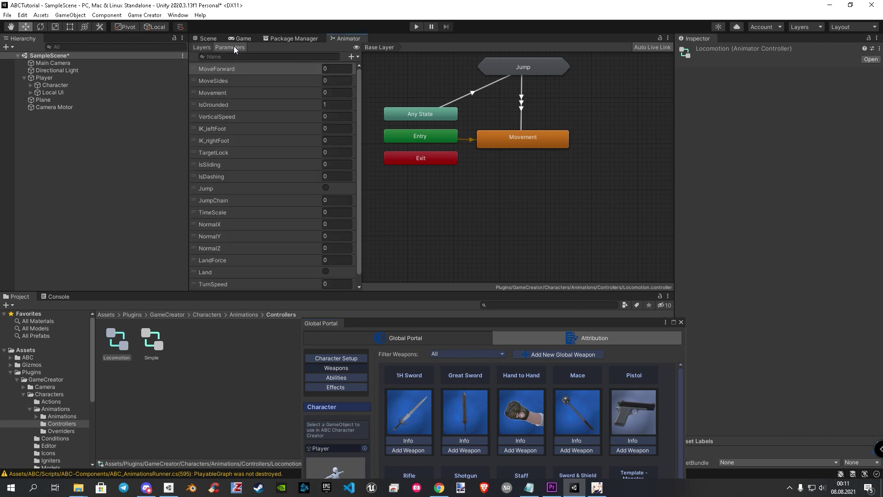
left_click(351, 57)
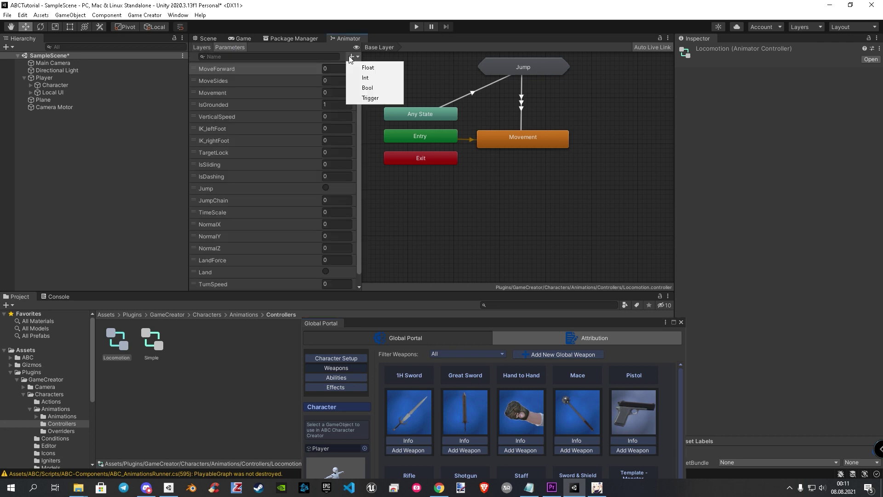
left_click(368, 87)
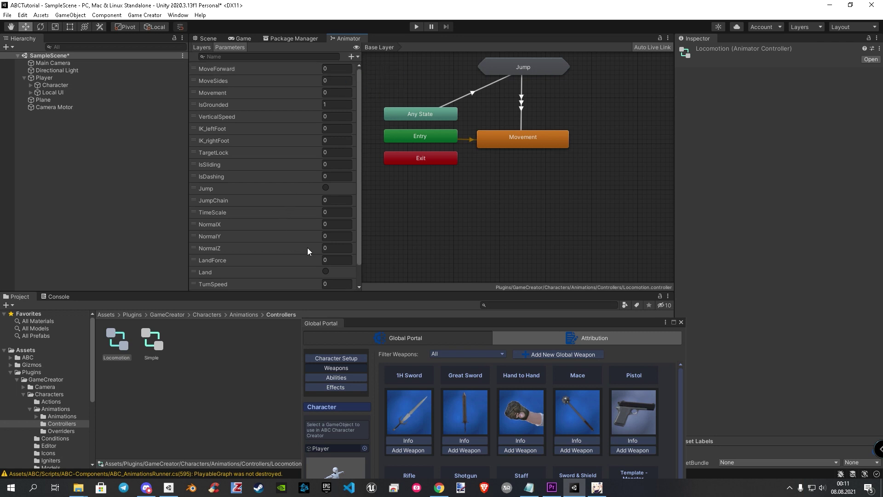
left_click_drag(359, 243, 356, 286)
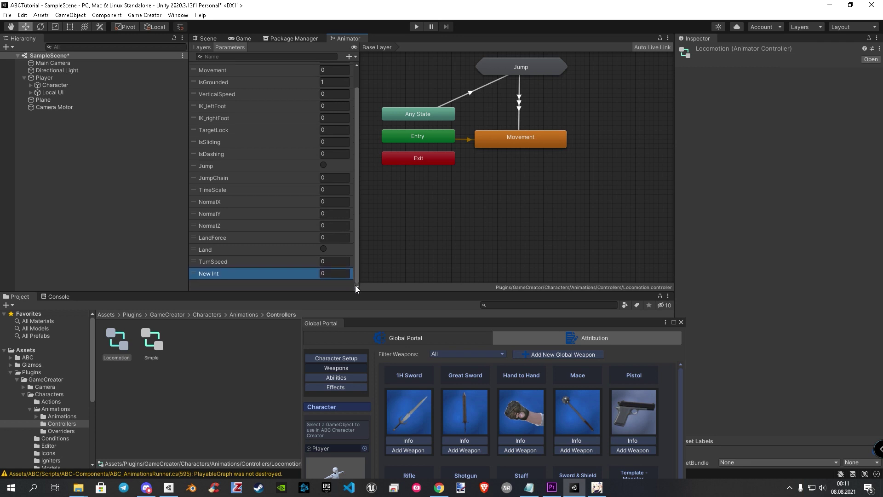
double_click(222, 276)
type("An")
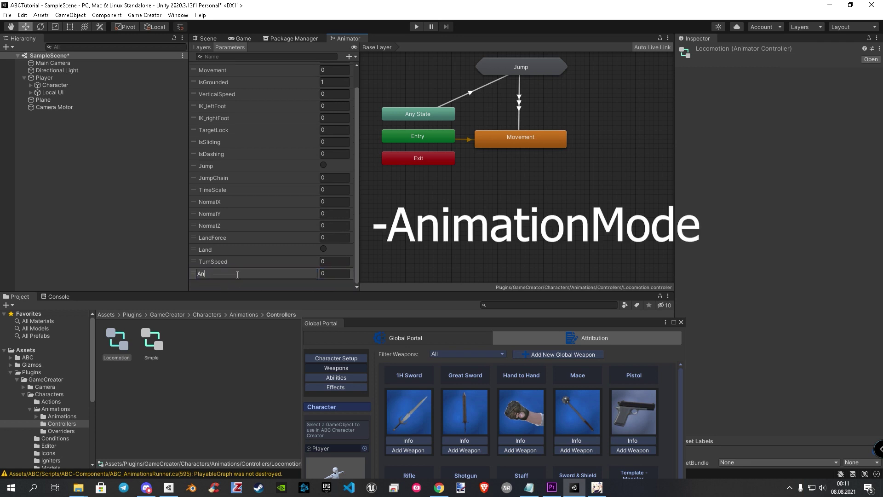
type("imationMode")
key("Return")
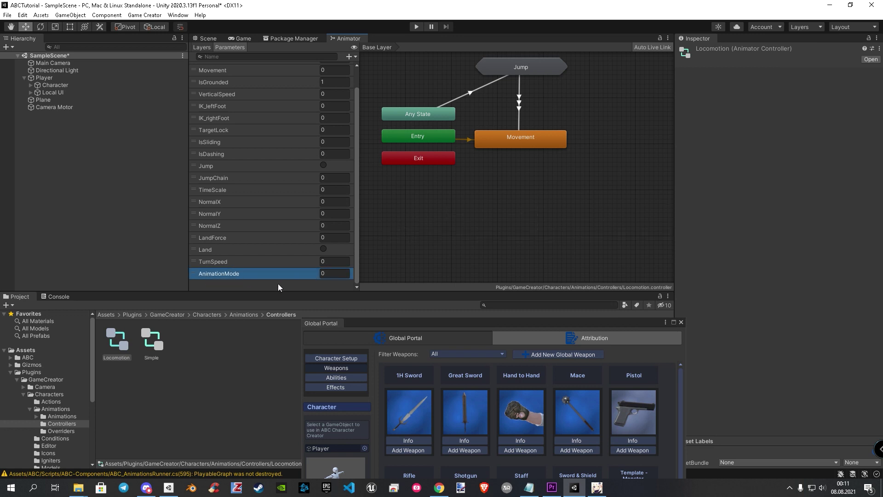
right_click(348, 38)
left_click(372, 69)
Step: Disable the animator overrides in the weapon settings of the 1H Sword global element
left_click_drag(377, 319, 529, 63)
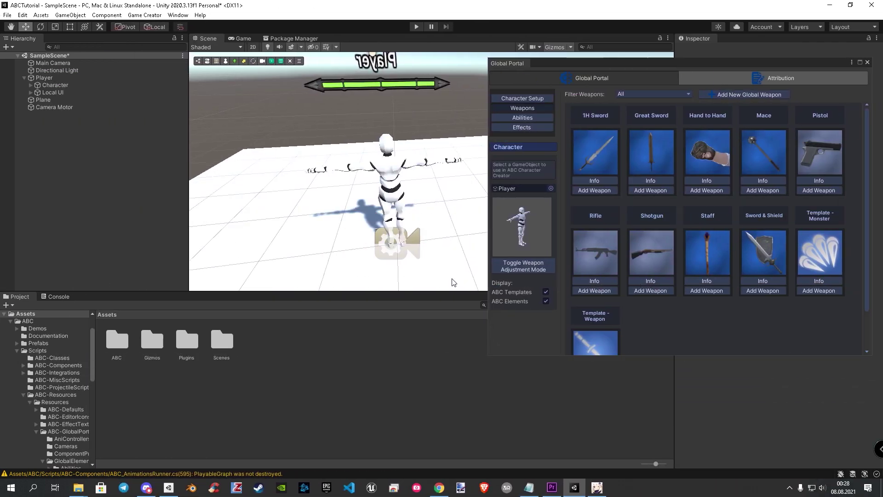
left_click(604, 181)
left_click_drag(713, 63, 491, 72)
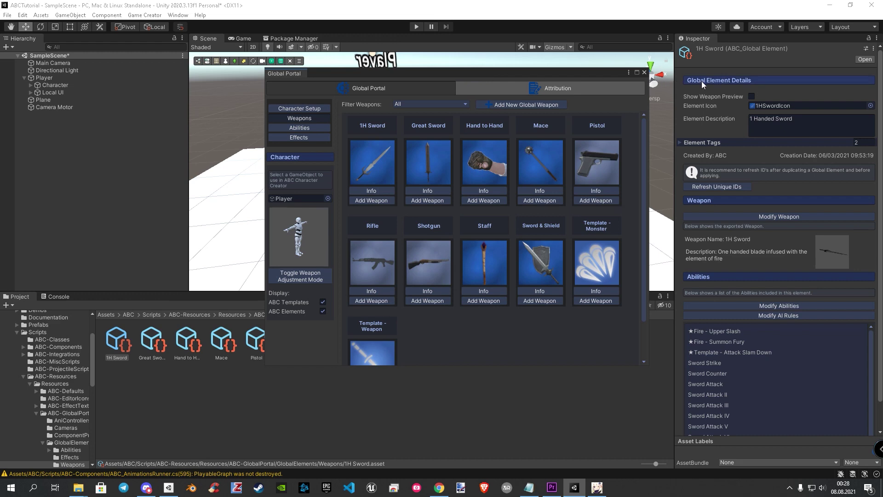
left_click(736, 217)
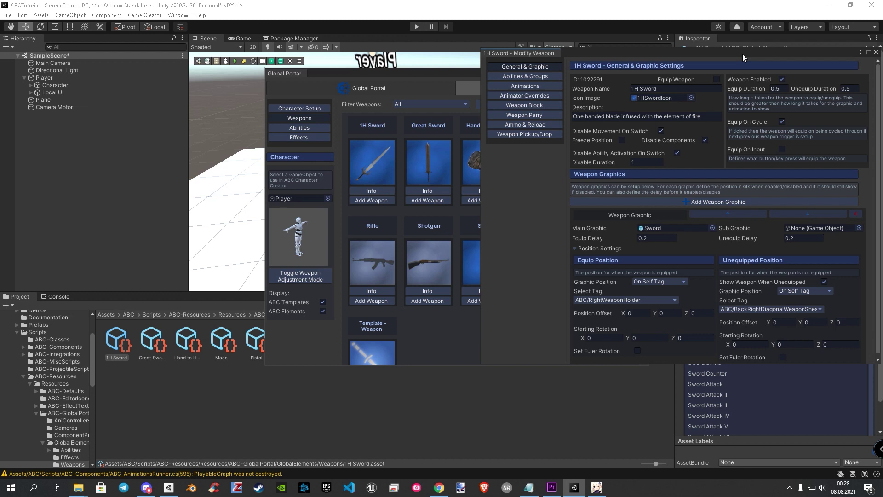
left_click_drag(743, 54, 536, 68)
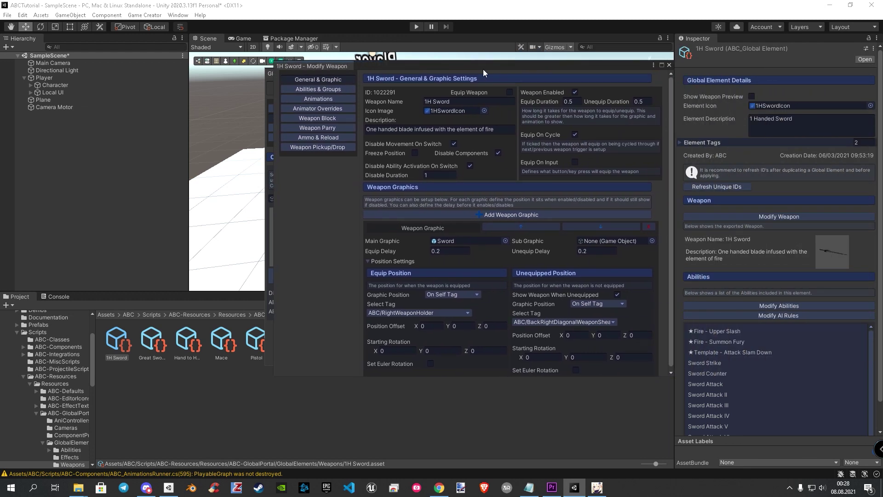
left_click(310, 99)
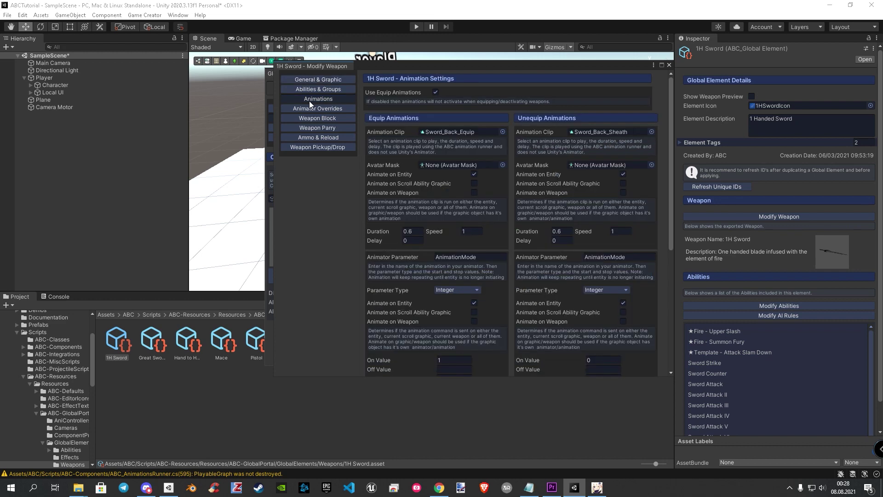
left_click(306, 109)
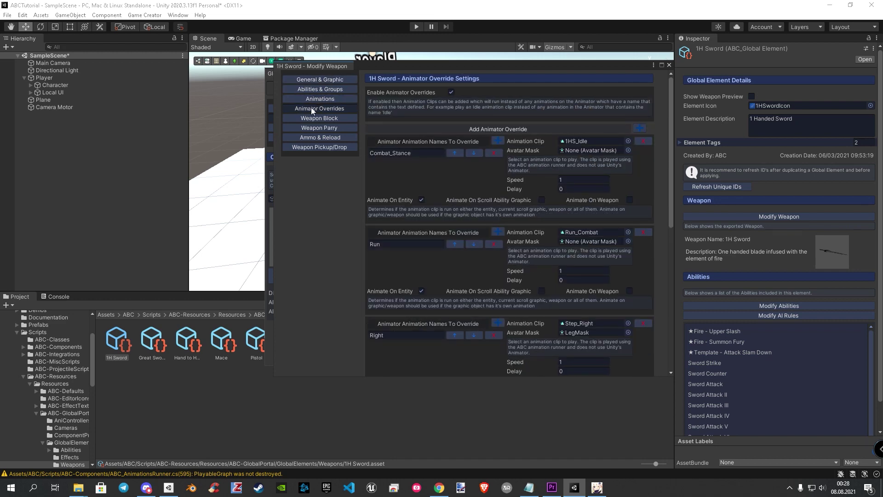
left_click(452, 92)
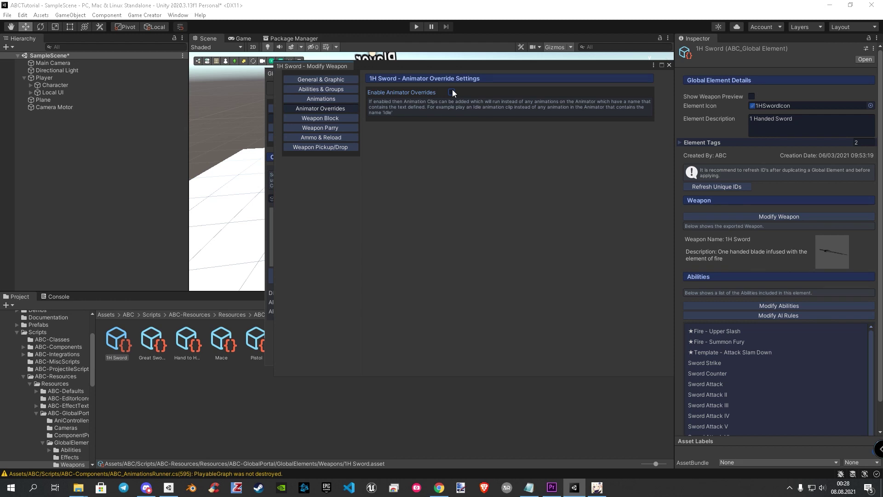
left_click(669, 65)
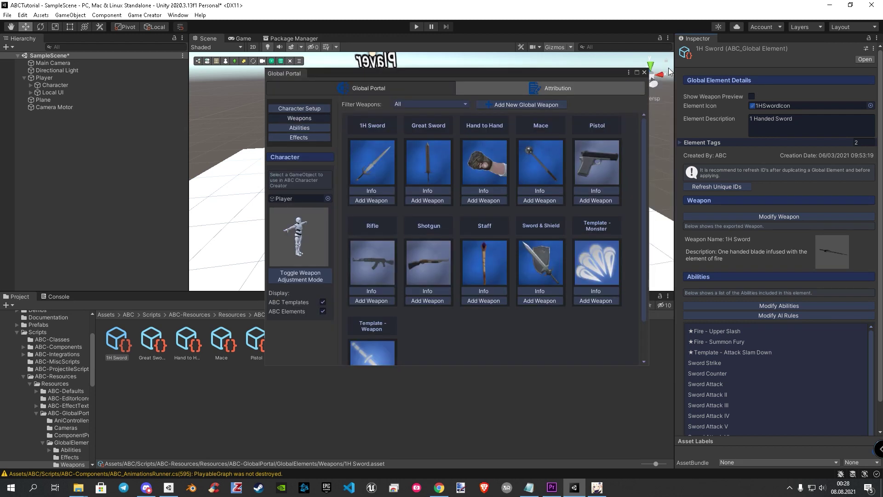
Step: Run the scene in play mode and move the player in all directions to check the sword movement animations
left_click_drag(585, 73, 878, 78)
left_click_drag(755, 78, 844, 88)
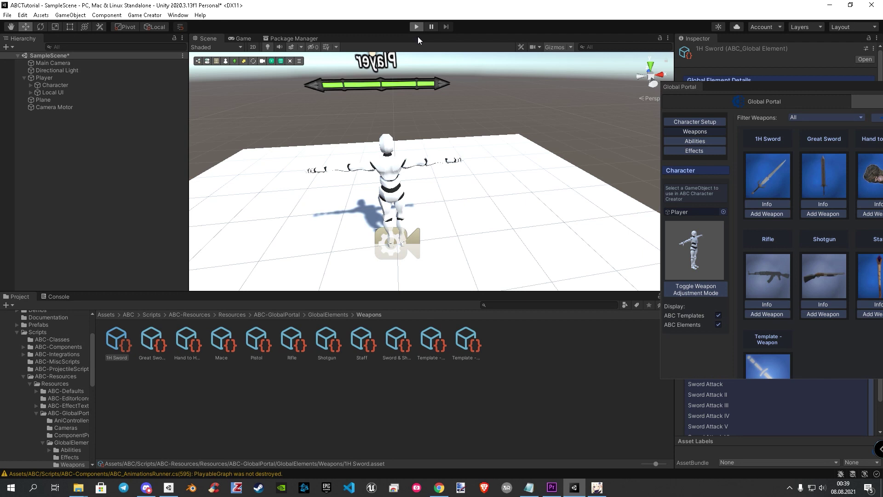
key("ctrl+p")
key("a")
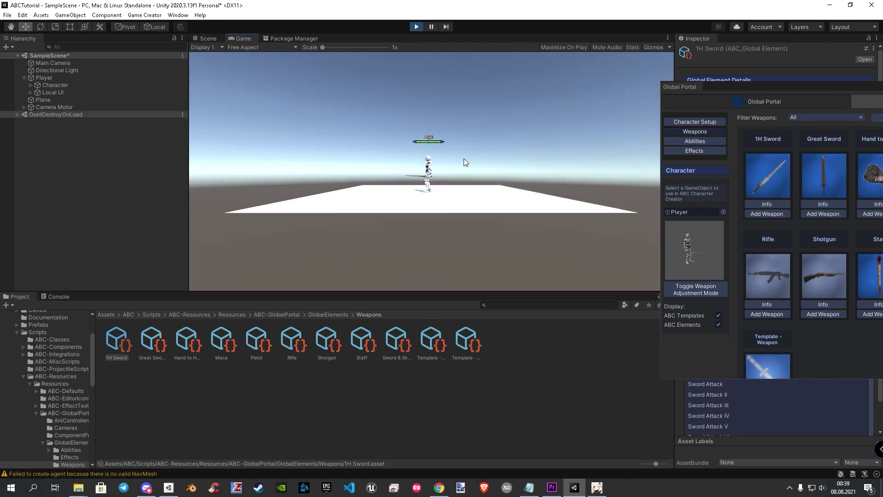
key("d")
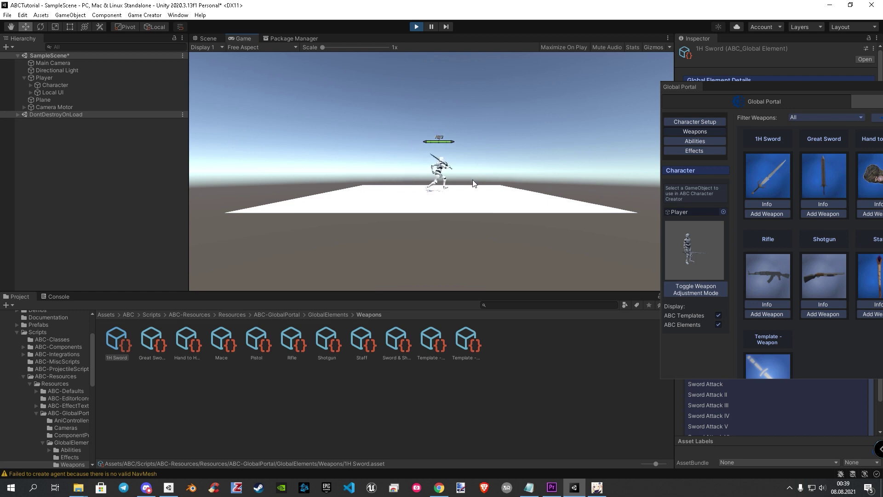
key("a")
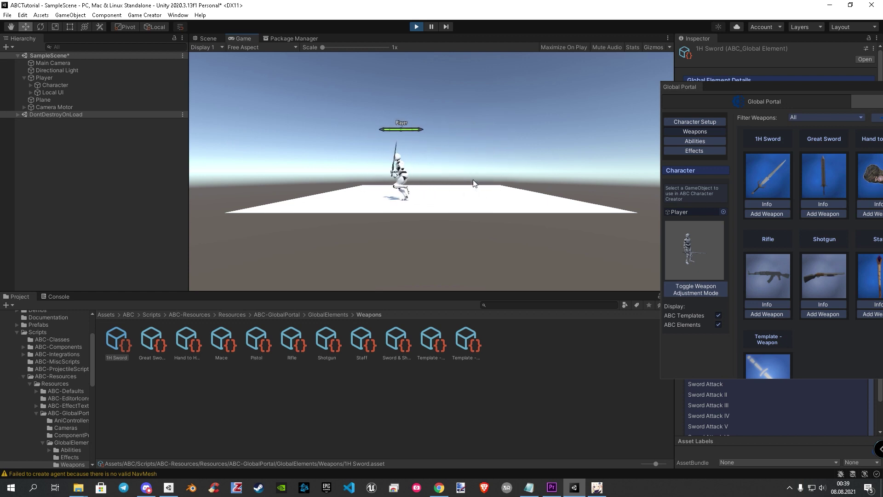
key("d")
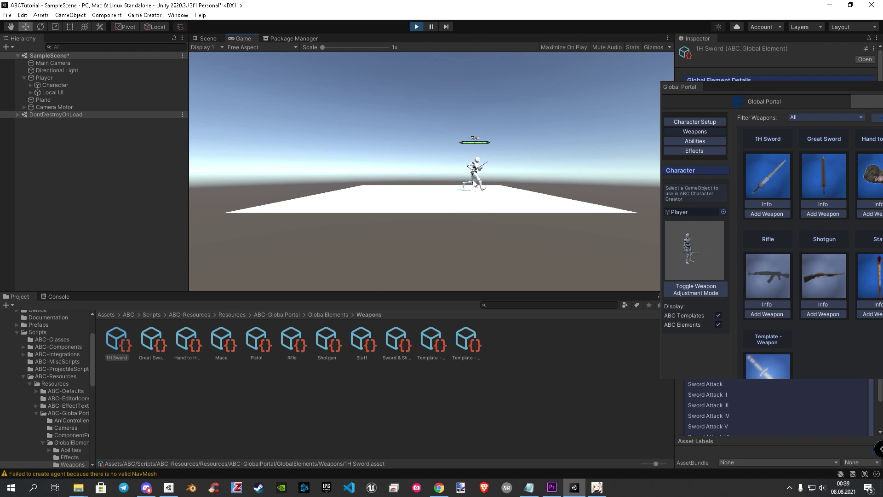
key("s")
key("a")
key("w")
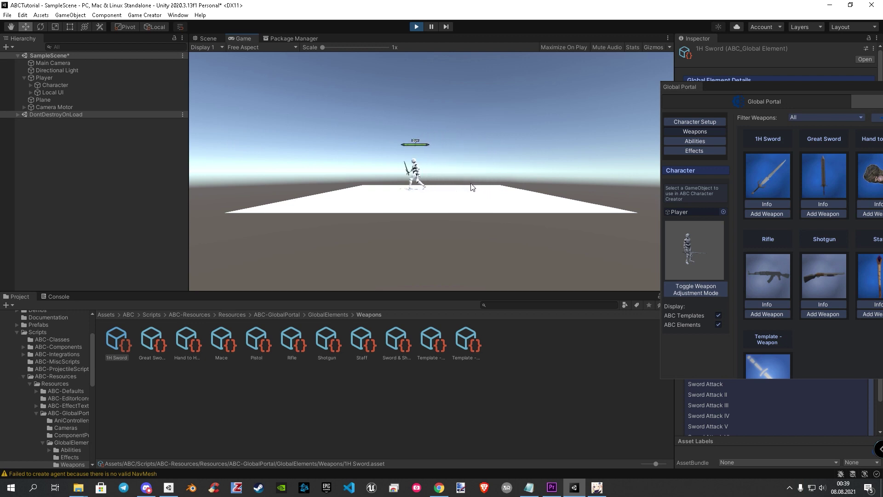
Step: Test the player's jump and the 1H Sword's attack combo in the running game
left_click(472, 186)
key("a")
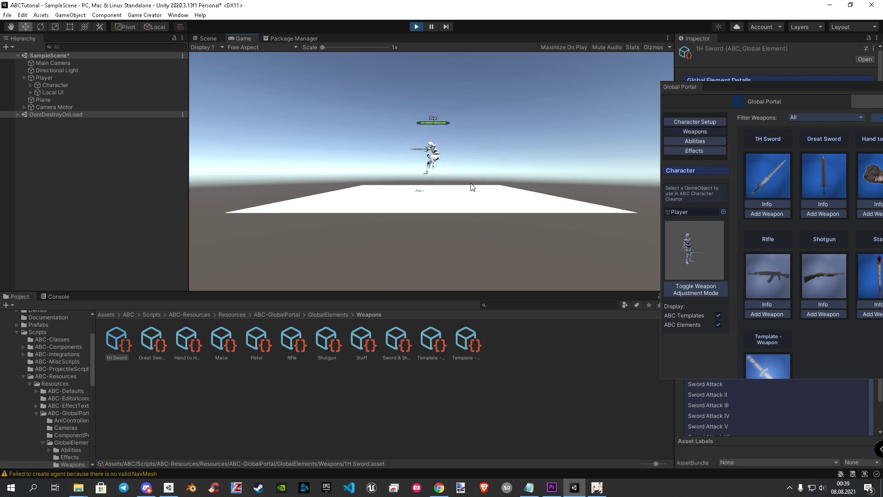
key("space")
key("d")
key("a")
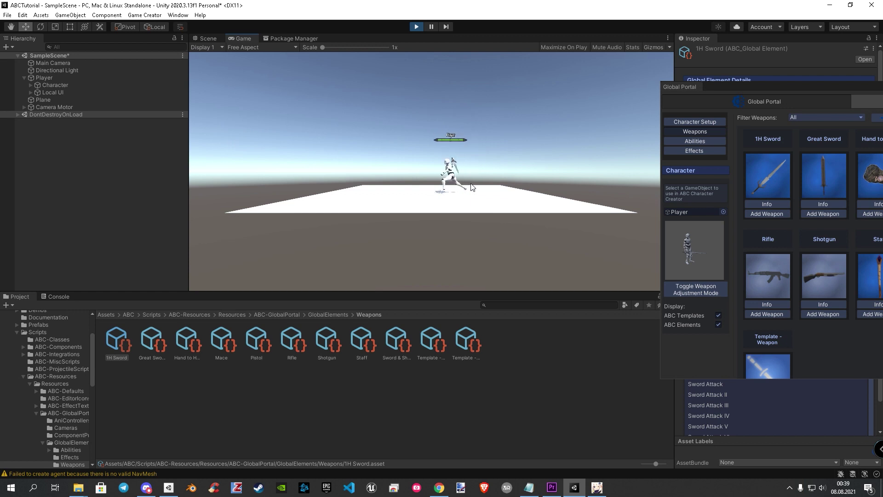
left_click(471, 186)
left_click(472, 186)
left_click(473, 187)
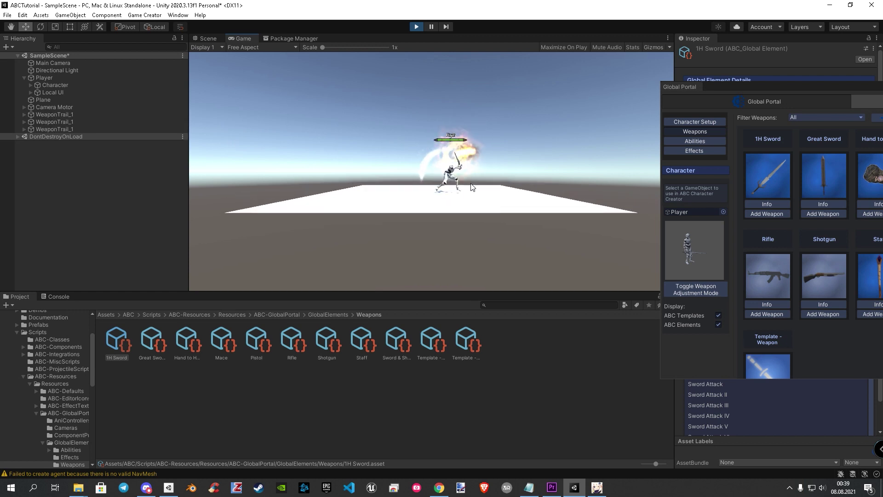
left_click(473, 187)
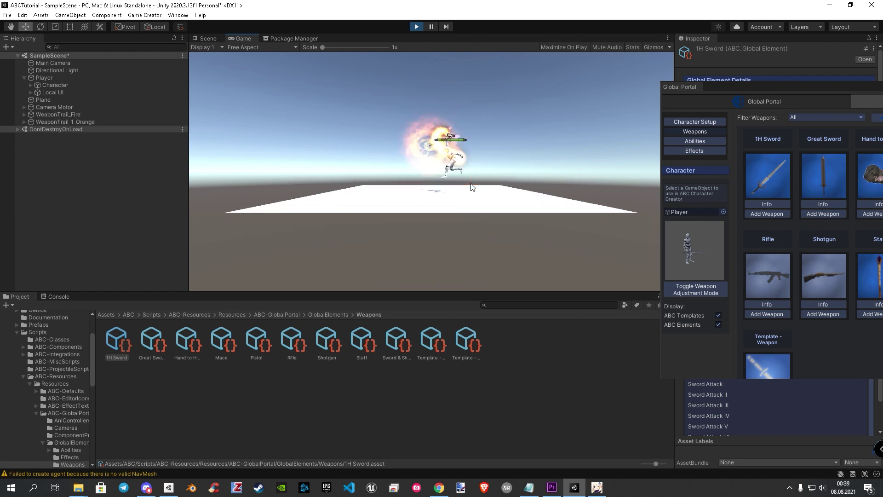
key("a")
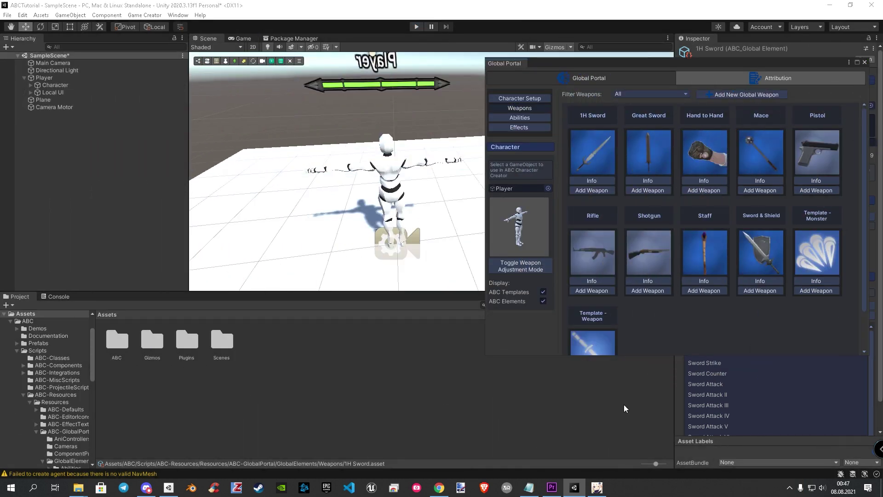
Step: Browse the global abilities in the Global Portal and filter them by Dodge
left_click(528, 118)
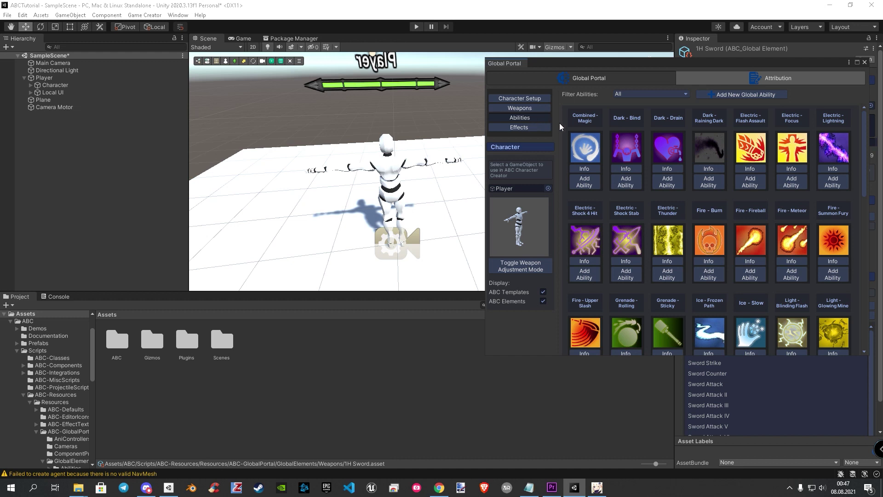
scroll(635, 161, "down", 15)
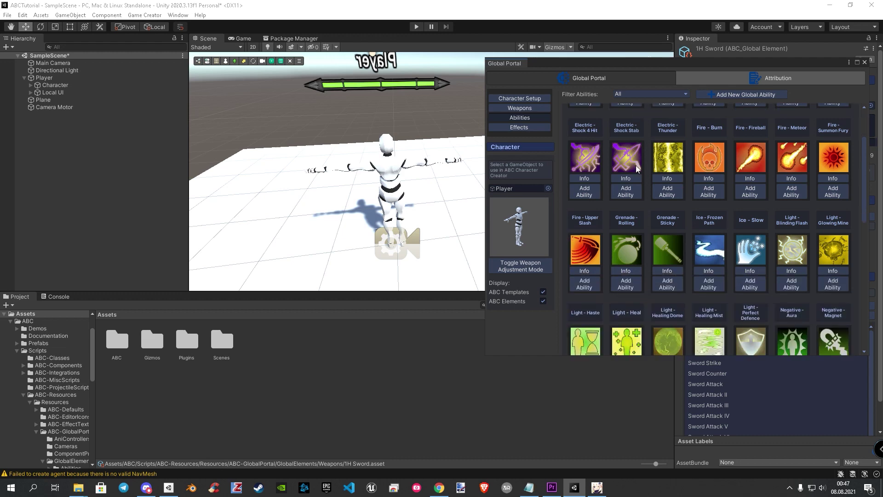
scroll(638, 164, "down", 3)
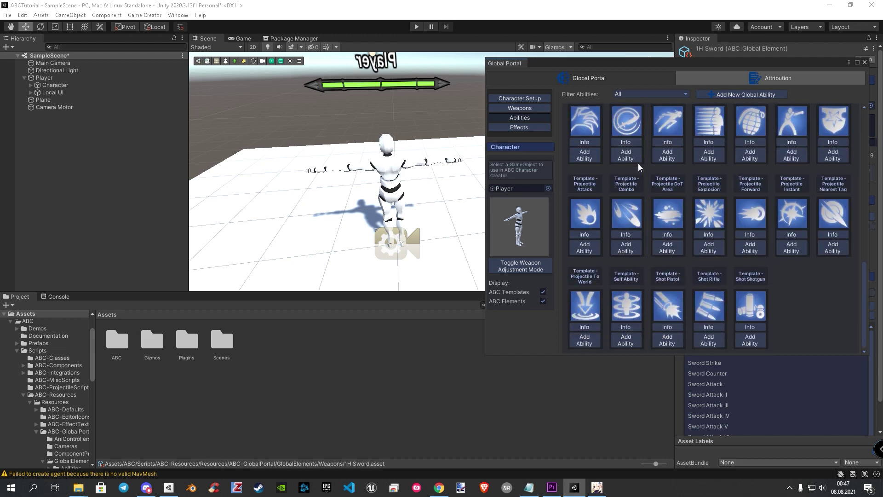
scroll(639, 164, "up", 15)
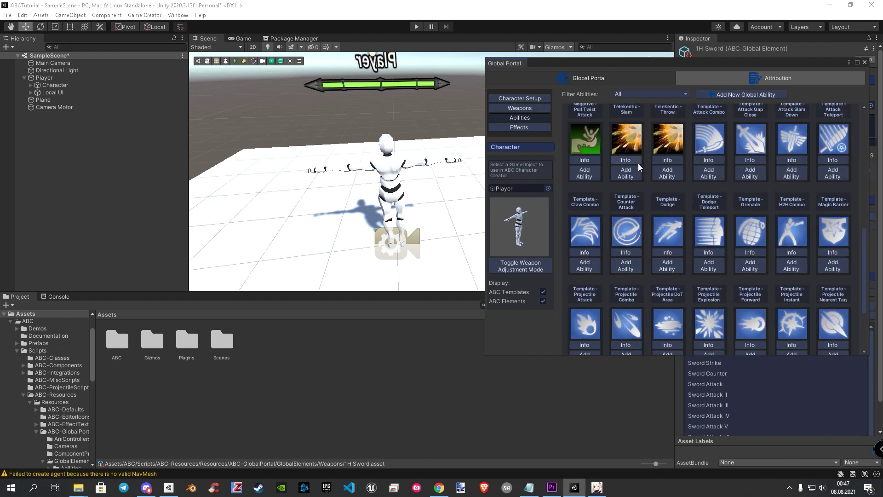
scroll(638, 164, "up", 1)
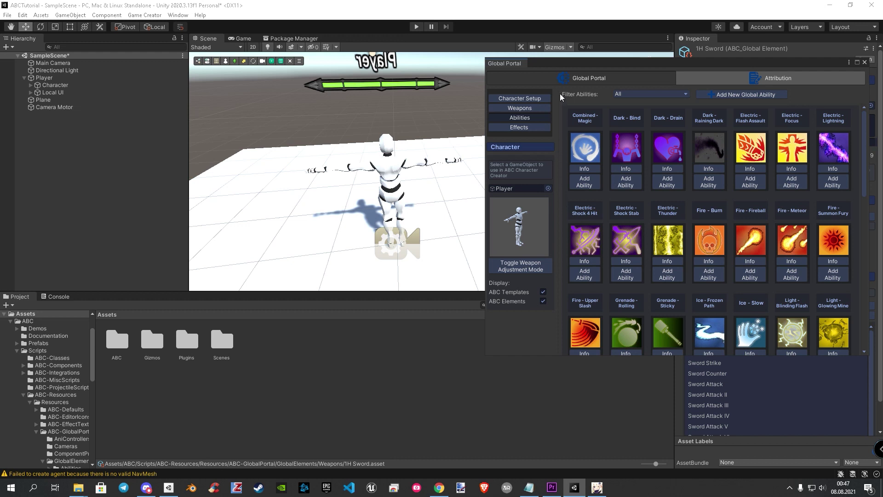
left_click(636, 94)
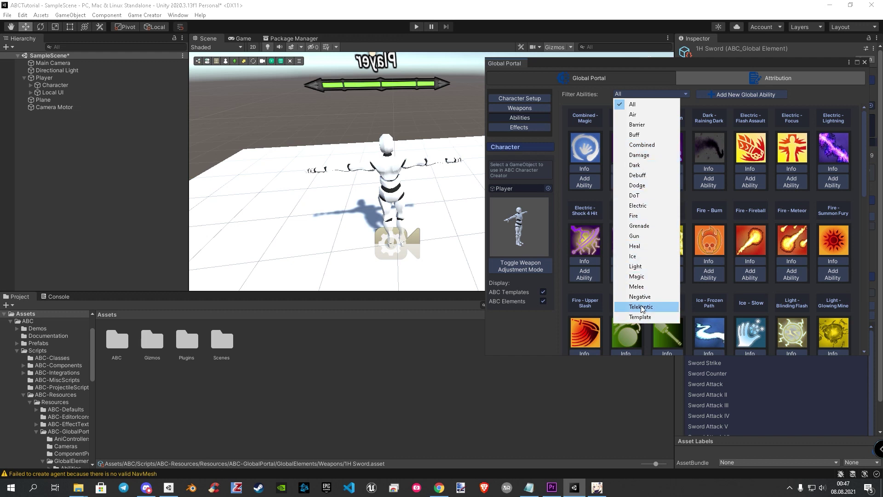
left_click(638, 186)
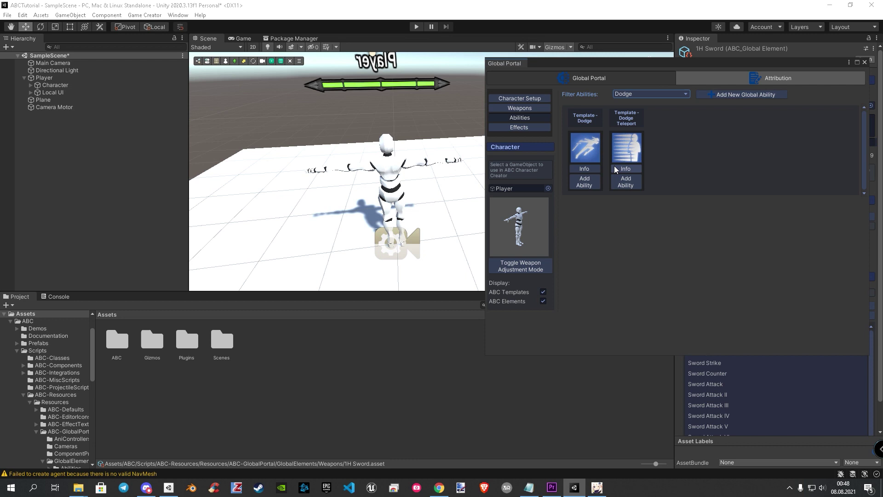
Step: Import the Template - Dodge Teleport ability to the Player as a link, with game type modification enabled and set to Action
left_click(625, 182)
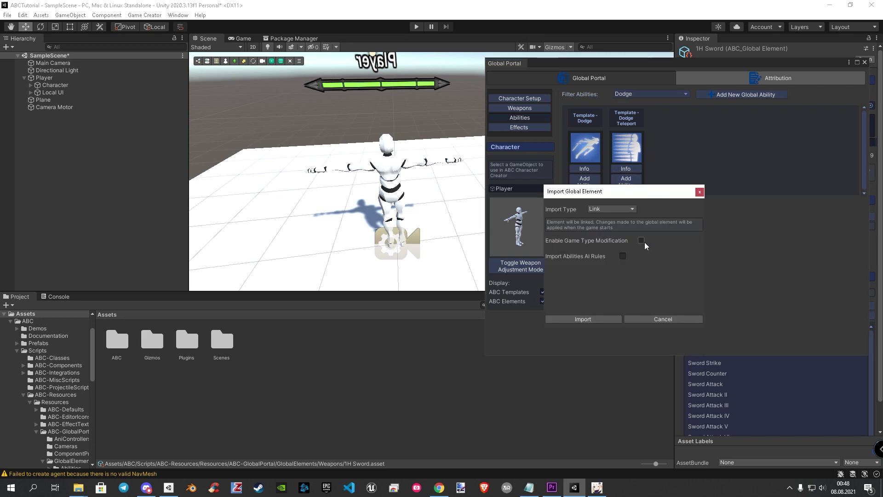
left_click(643, 241)
left_click(626, 254)
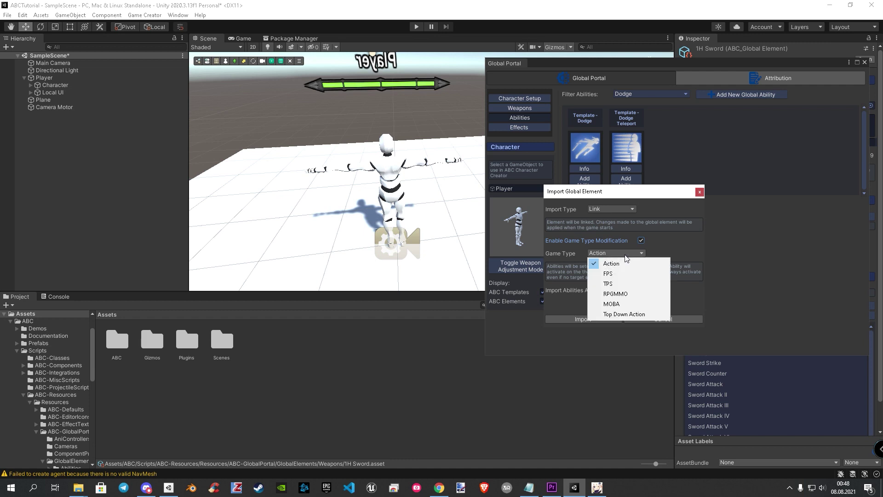
left_click(617, 266)
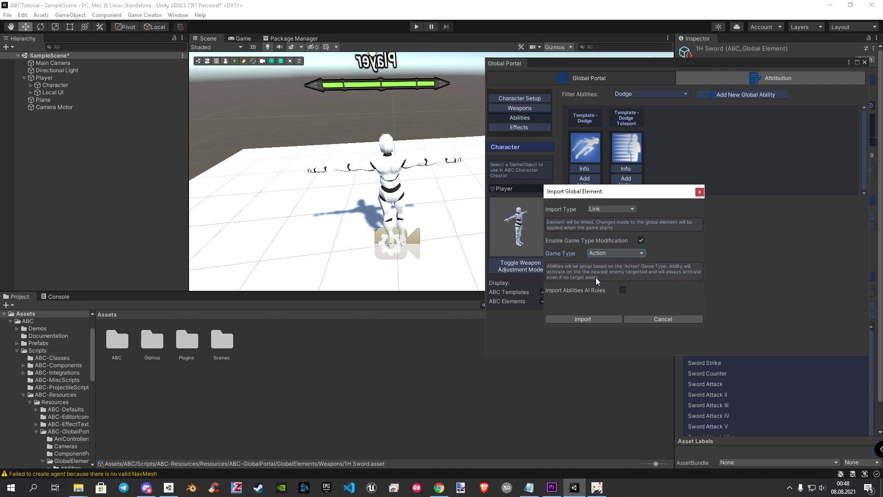
left_click(592, 320)
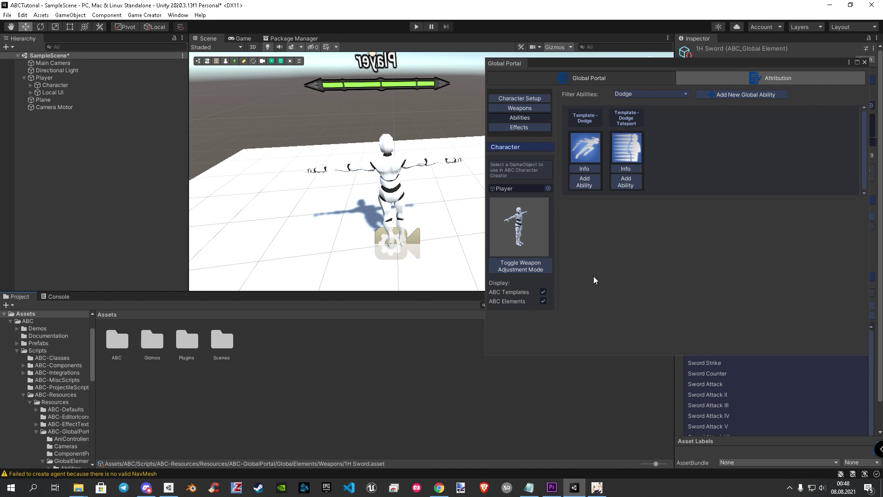
Step: Move the Global Portal clear of the scene view, test the player's dodge teleport in both directions in play mode, and stop the game
left_click_drag(594, 60, 794, 72)
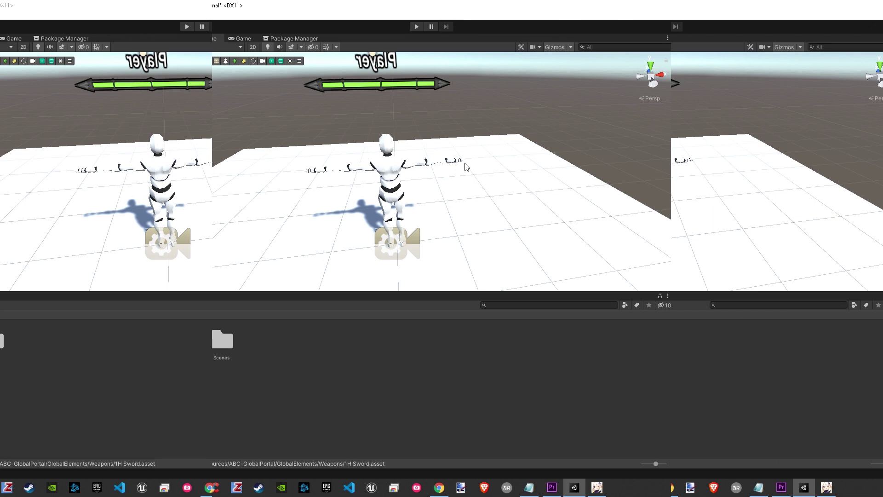
left_click(418, 29)
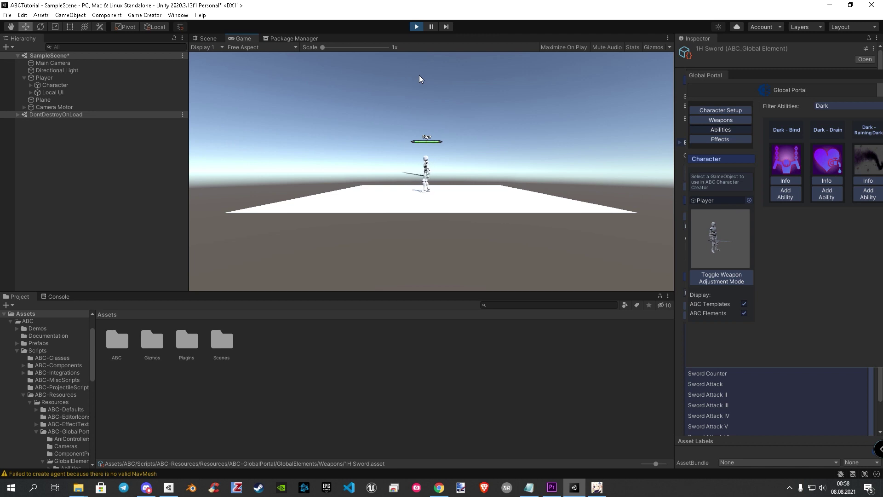
key("a")
key("q")
key("d")
key("q")
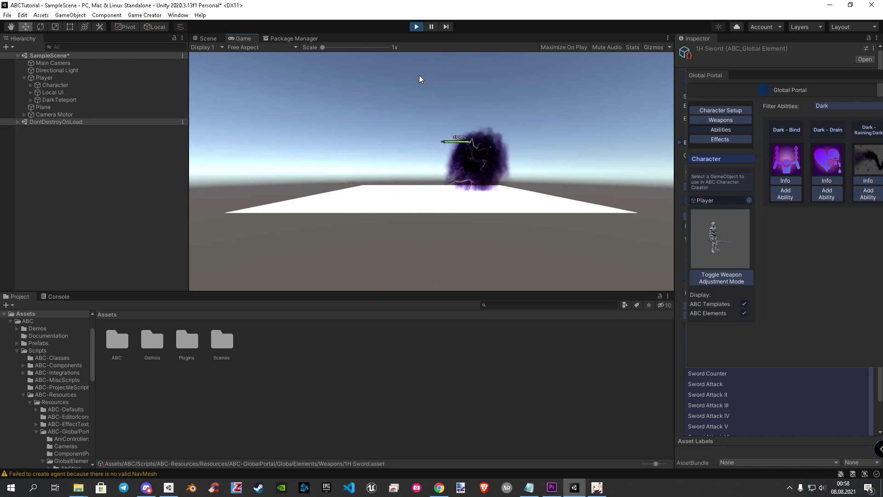
key("a")
key("q")
key("d")
key("q")
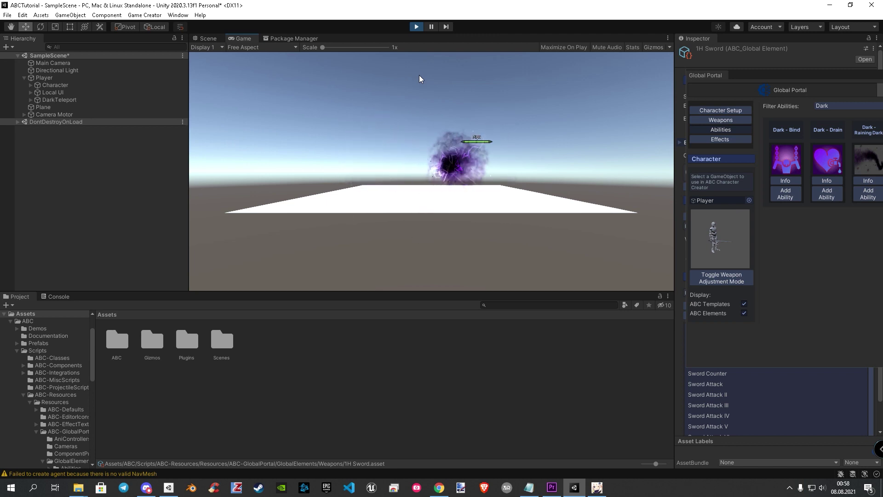
key("a")
key("q")
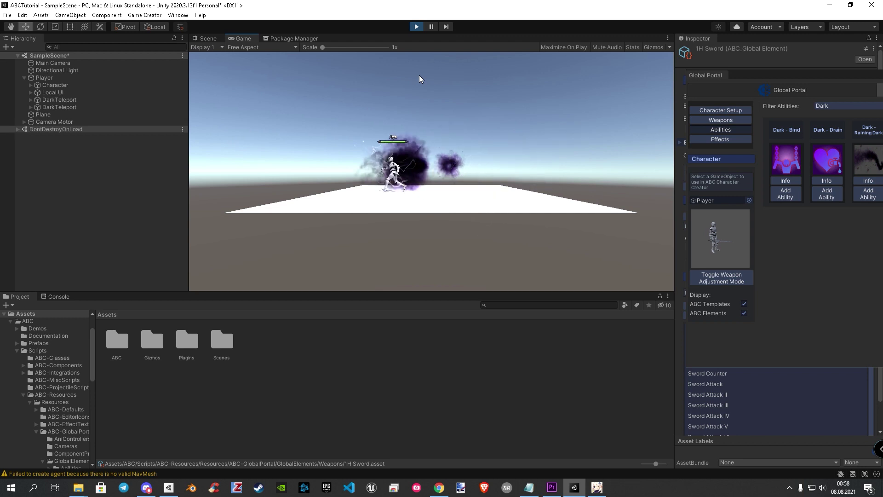
key("1")
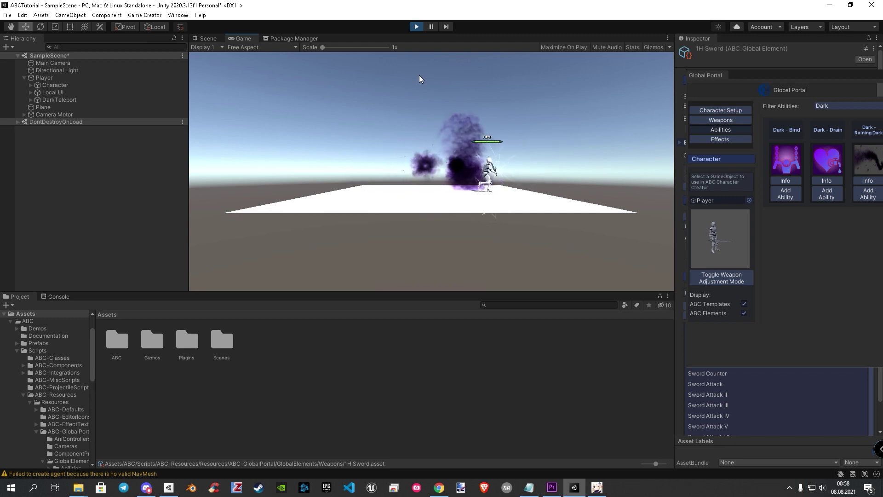
key("1")
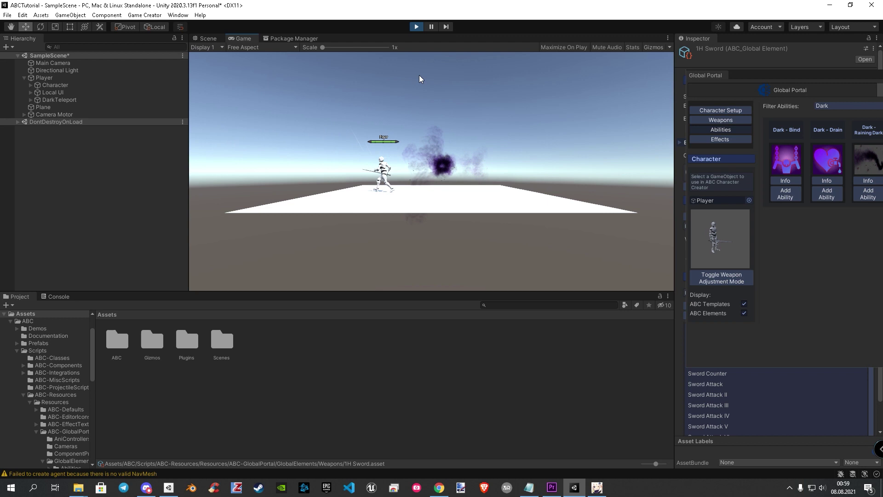
left_click(419, 30)
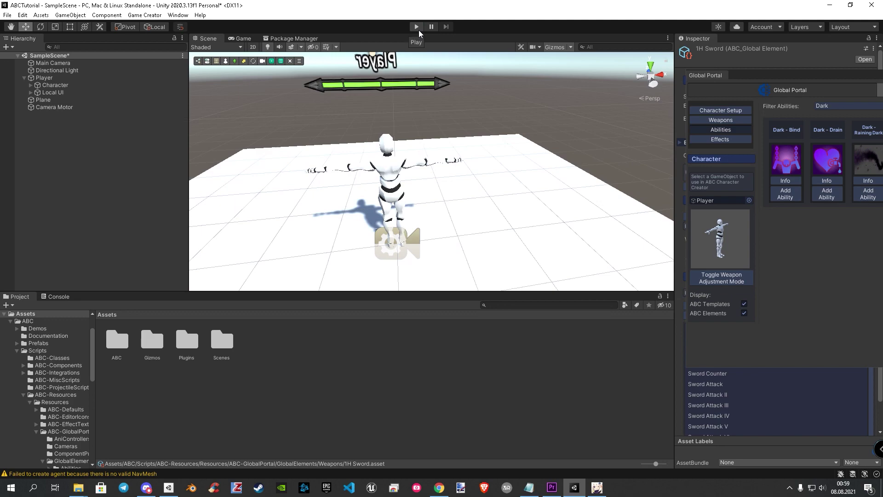